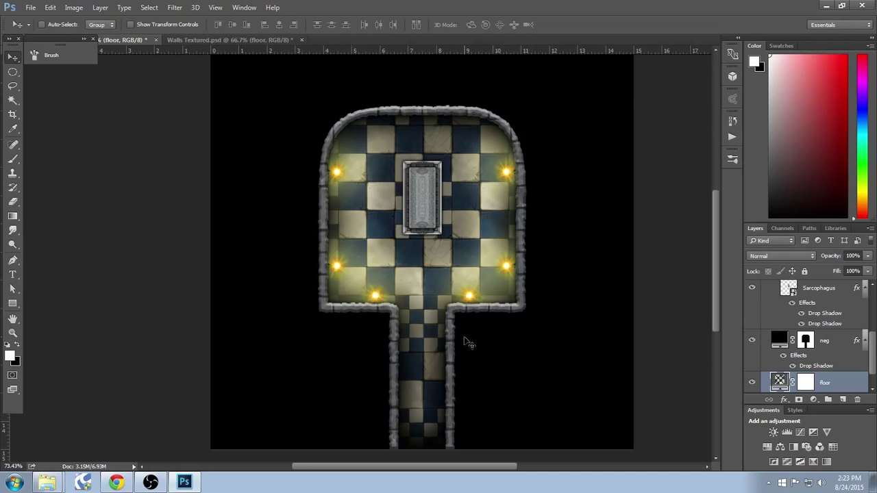
Step: Bring the Walls Textured.psd document to the front
{"action": "left_click", "coordinate": [194, 41]}
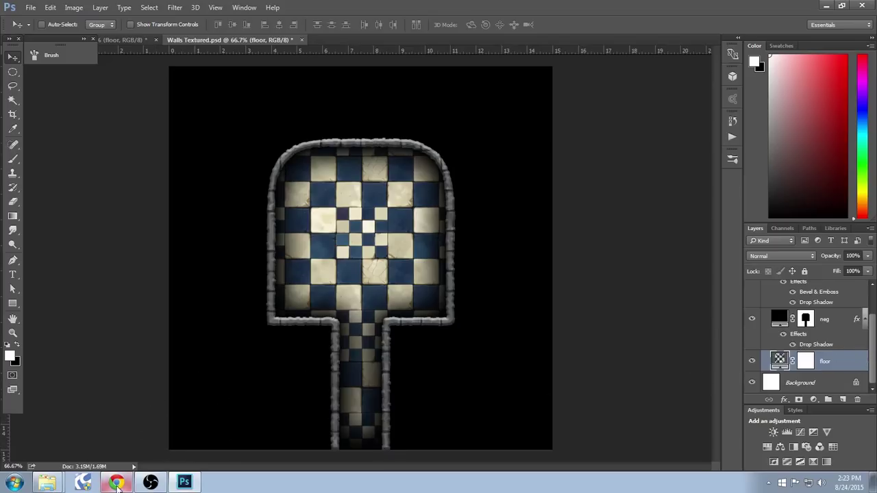
{"action": "left_click", "coordinate": [116, 484]}
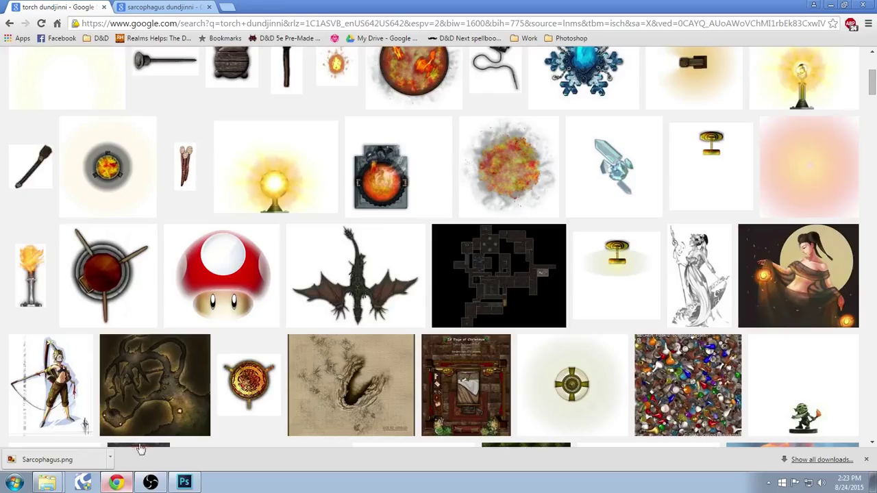
{"action": "scroll", "coordinate": [365, 293], "scroll_direction": "up", "scroll_amount": 3}
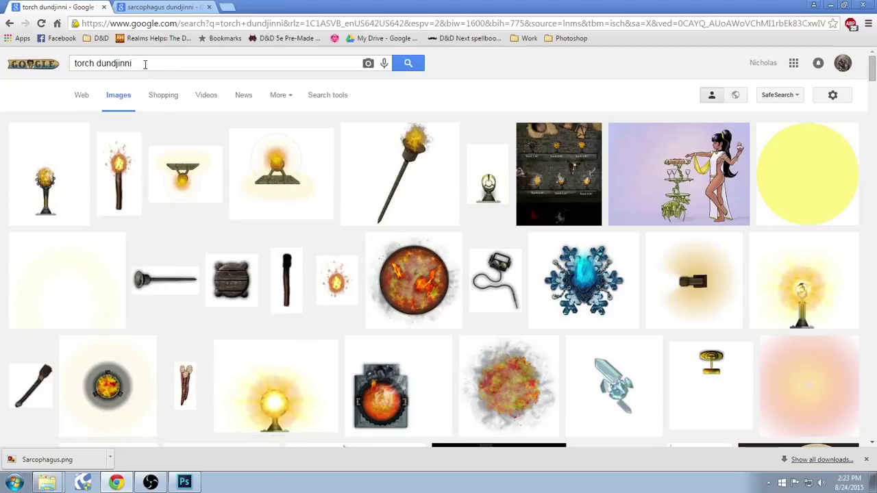
{"action": "left_click_drag", "start_coordinate": [144, 63], "coordinate": [98, 64]}
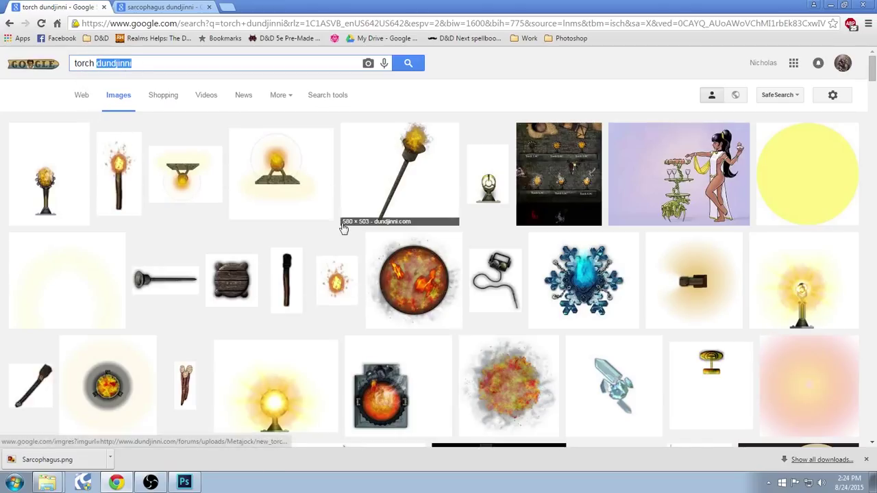
{"action": "scroll", "coordinate": [338, 240], "scroll_direction": "down", "scroll_amount": 1}
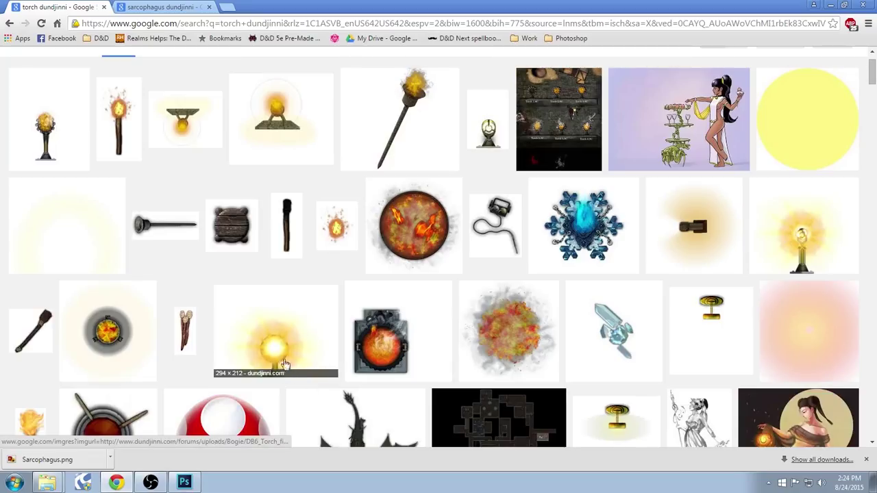
{"action": "left_click", "coordinate": [280, 354]}
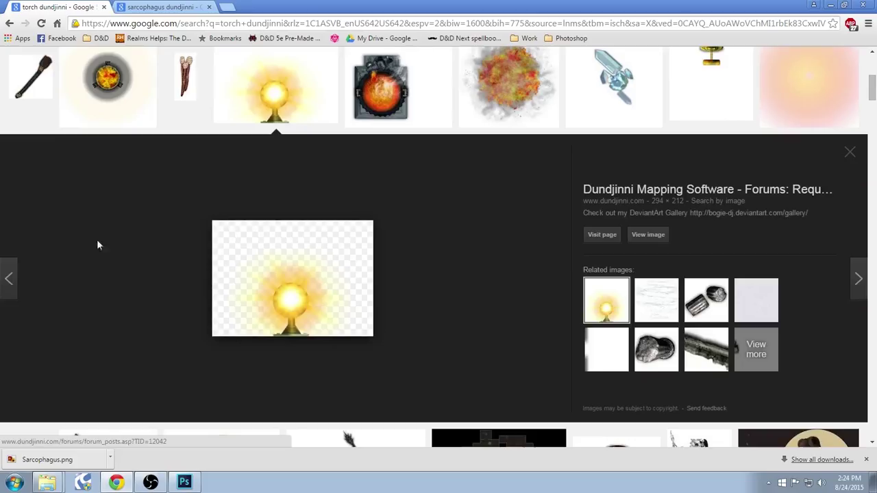
{"action": "right_click", "coordinate": [303, 290]}
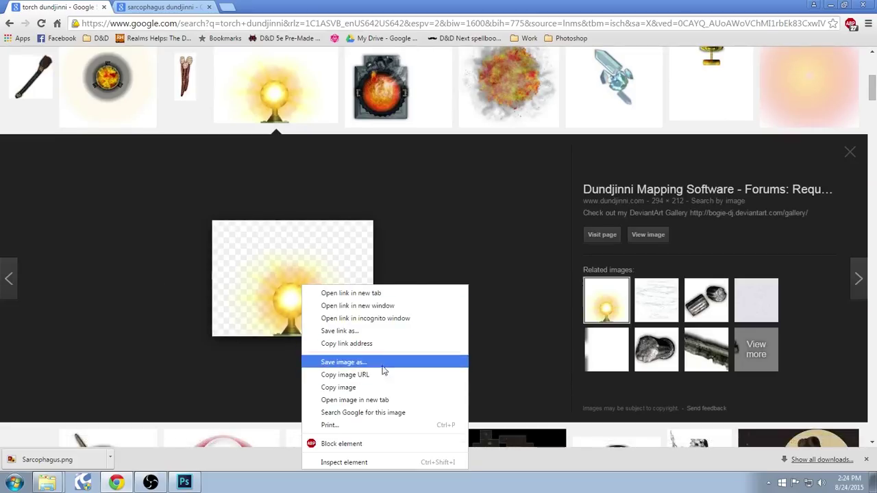
{"action": "left_click", "coordinate": [425, 250]}
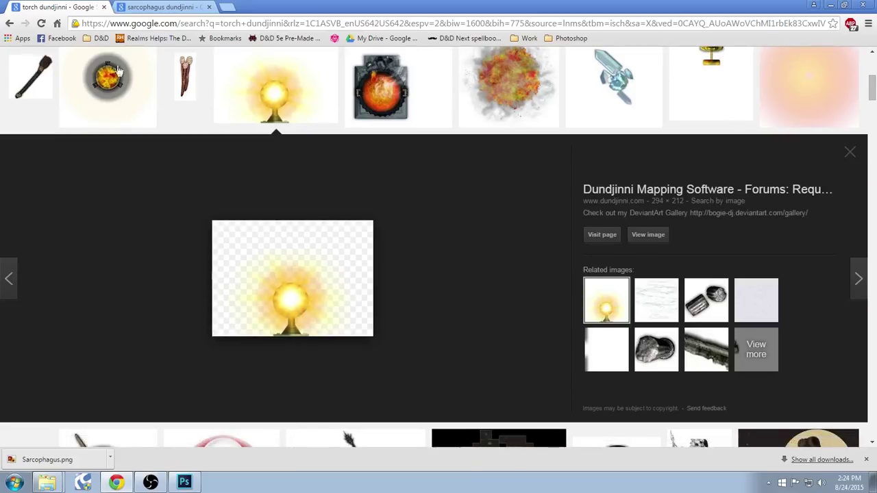
{"action": "left_click", "coordinate": [155, 8]}
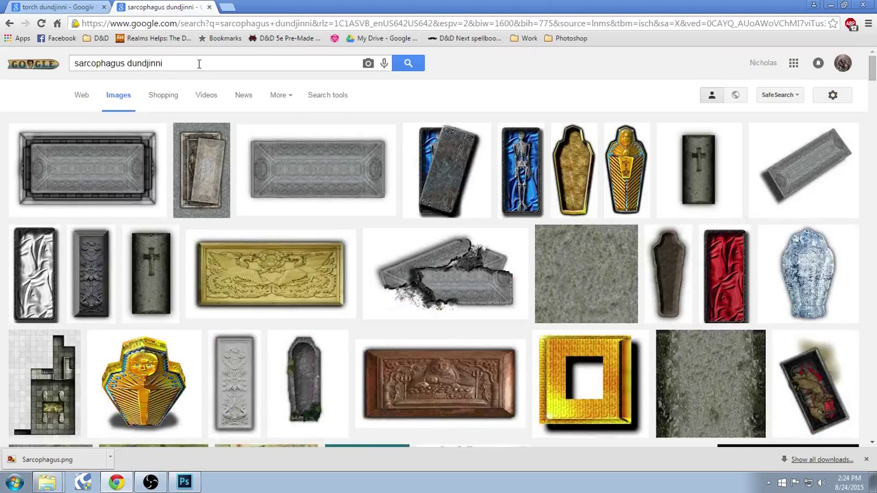
{"action": "left_click", "coordinate": [94, 177]}
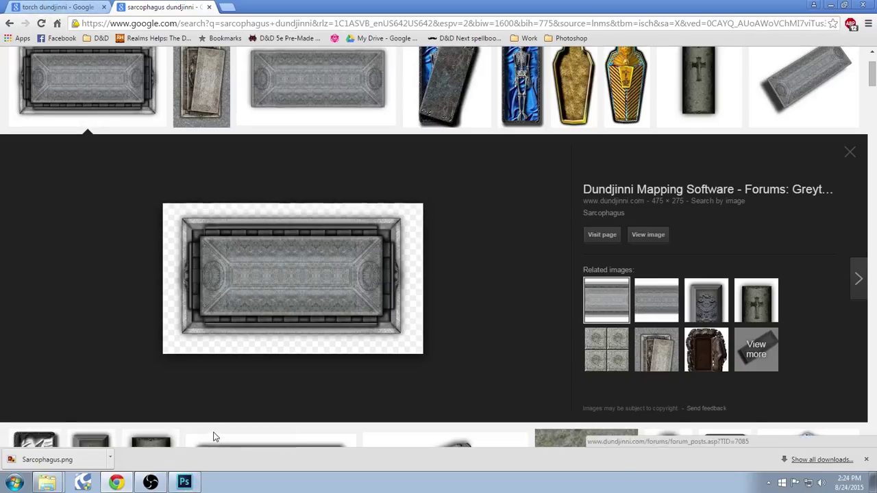
{"action": "scroll", "coordinate": [212, 432], "scroll_direction": "down", "scroll_amount": 3}
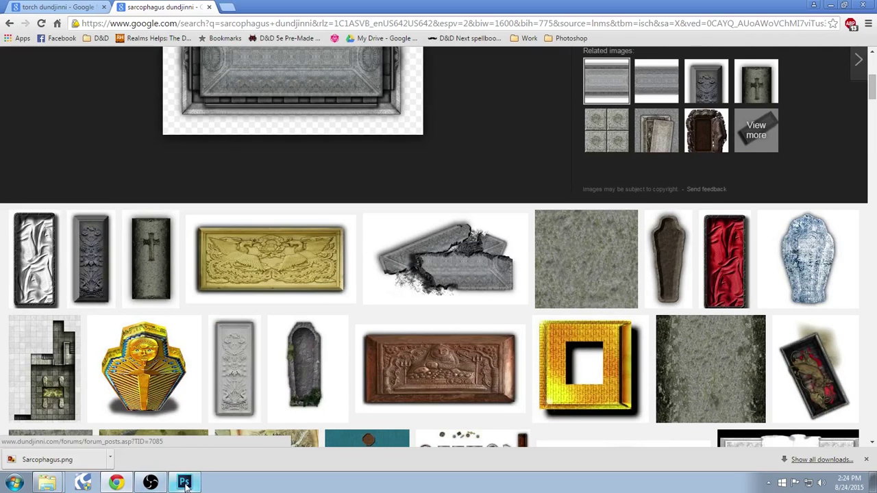
Step: Collapse Group 1 and rename it to 'Project'
{"action": "left_click", "coordinate": [184, 484]}
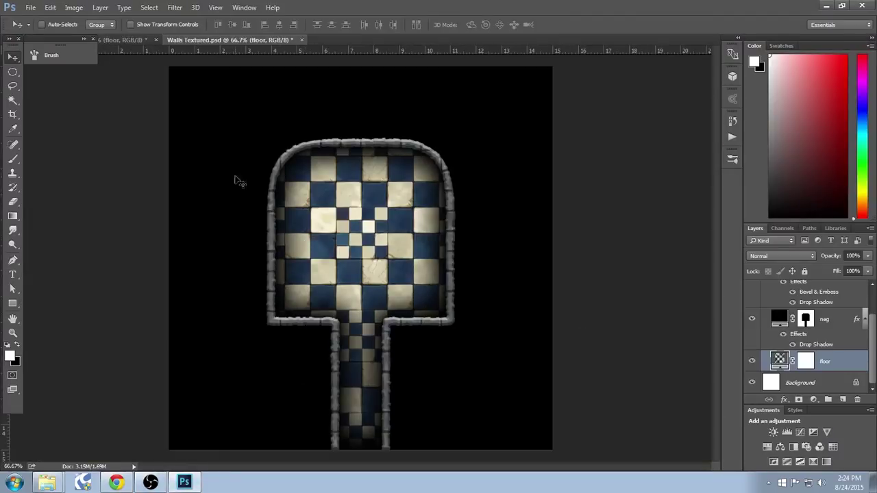
{"action": "scroll", "coordinate": [789, 330], "scroll_direction": "up", "scroll_amount": 2}
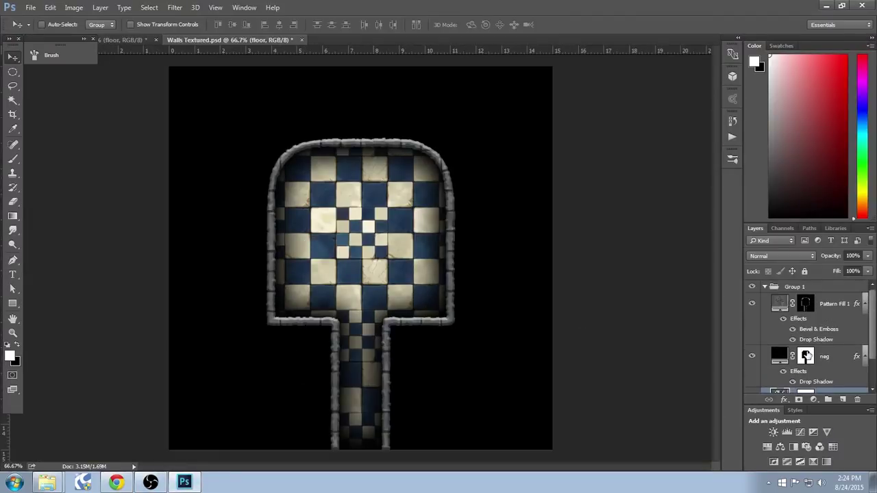
{"action": "left_click", "coordinate": [765, 287]}
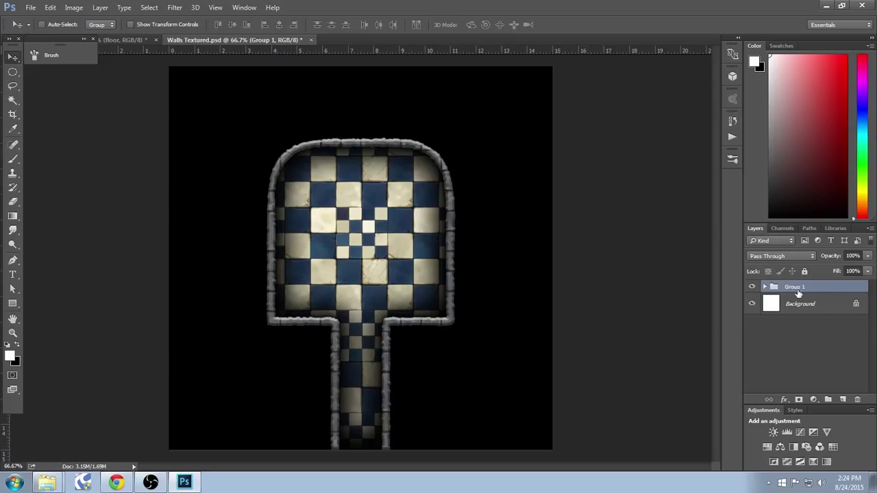
{"action": "double_click", "coordinate": [798, 289]}
{"action": "type", "text": "Project"}
{"action": "key", "text": "Return"}
Step: In Explorer's Items folder, select the DB6_Torch_fireball3_sc_bg.png torch image
{"action": "left_click", "coordinate": [50, 483]}
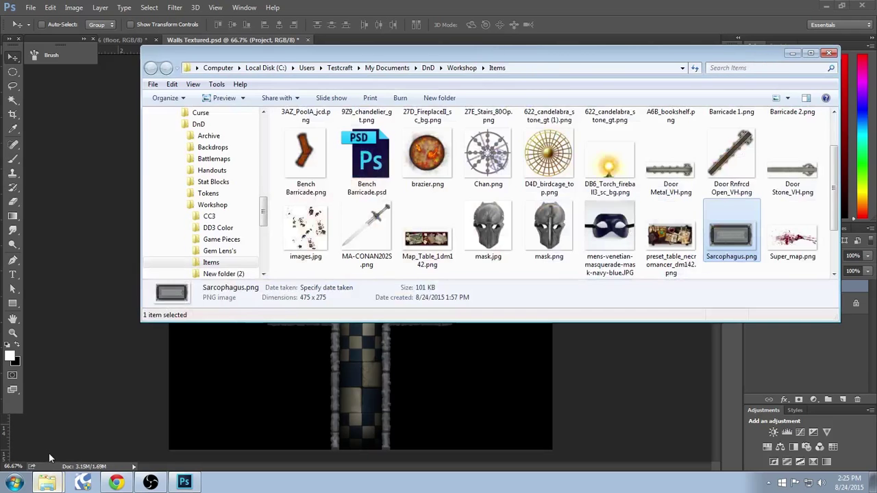
{"action": "scroll", "coordinate": [615, 198], "scroll_direction": "up", "scroll_amount": 1}
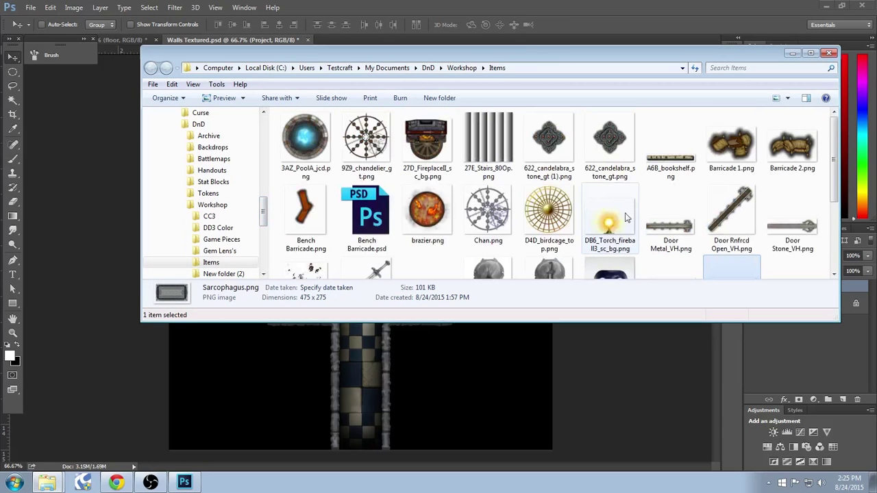
{"action": "left_click", "coordinate": [606, 221]}
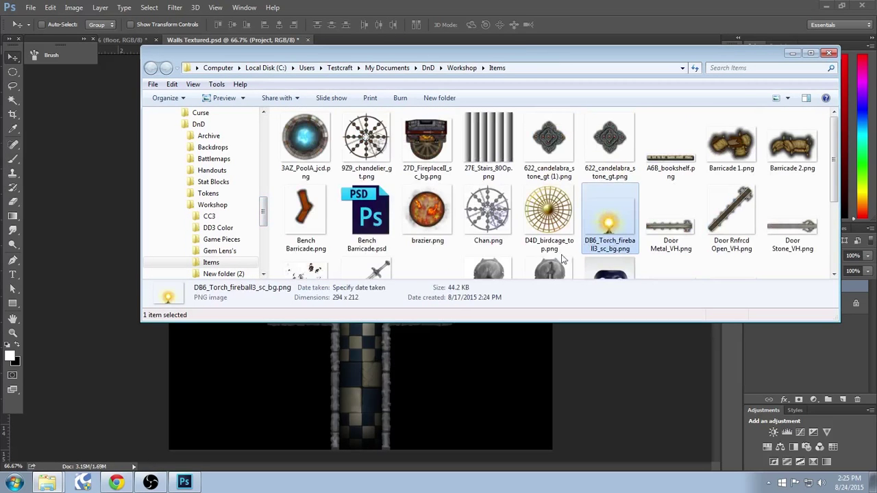
Step: Drag the torch PNG onto the map and commit the placement
{"action": "left_click_drag", "start_coordinate": [606, 221], "coordinate": [314, 369]}
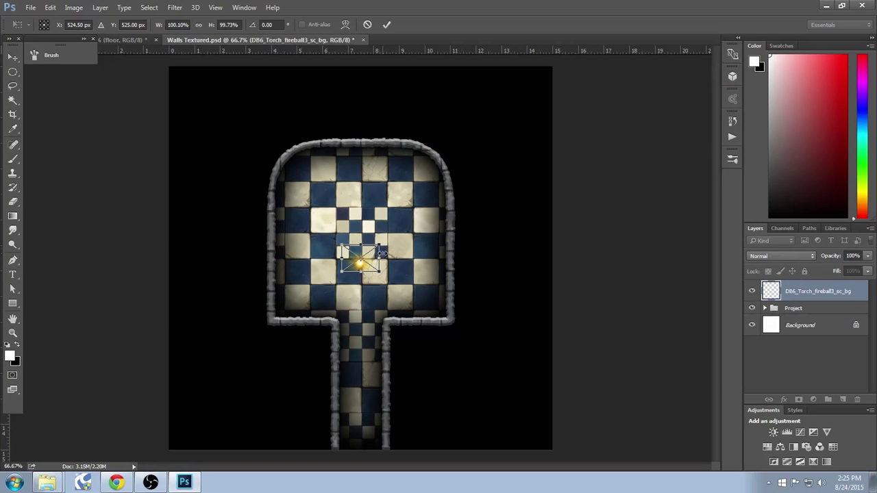
{"action": "scroll", "coordinate": [392, 264], "scroll_direction": "up", "scroll_amount": 5}
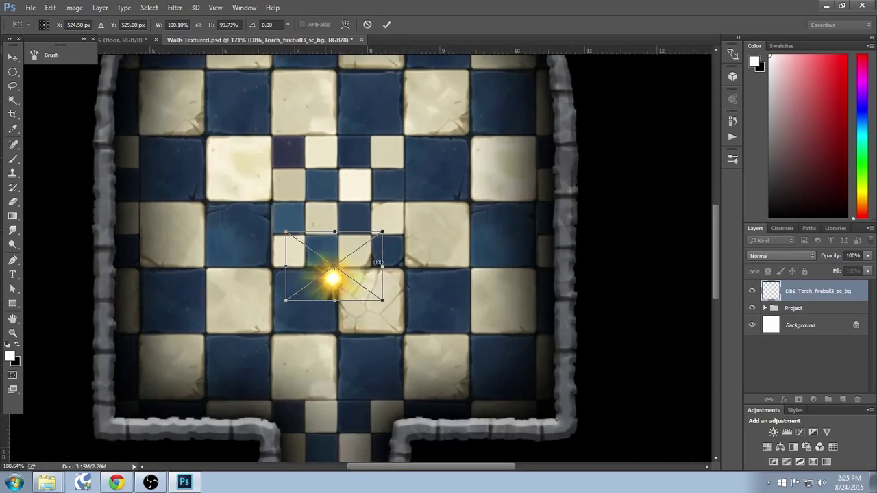
{"action": "scroll", "coordinate": [382, 269], "scroll_direction": "up", "scroll_amount": 1}
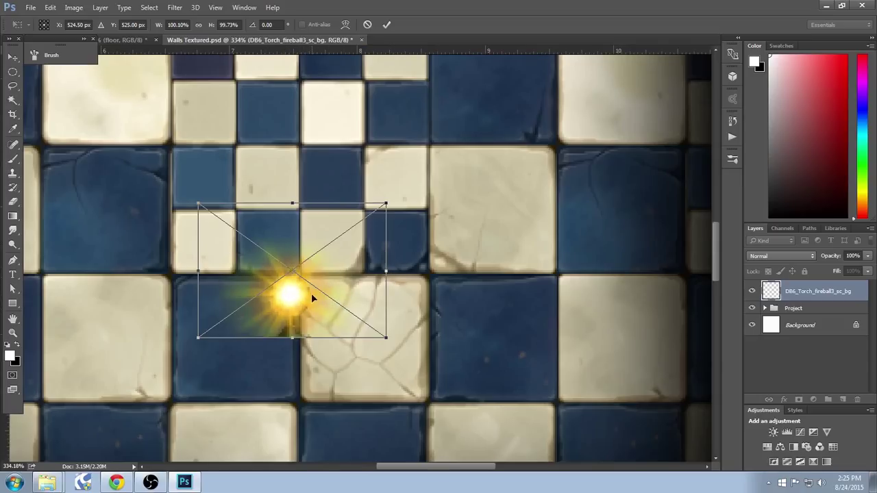
{"action": "key", "text": "Return"}
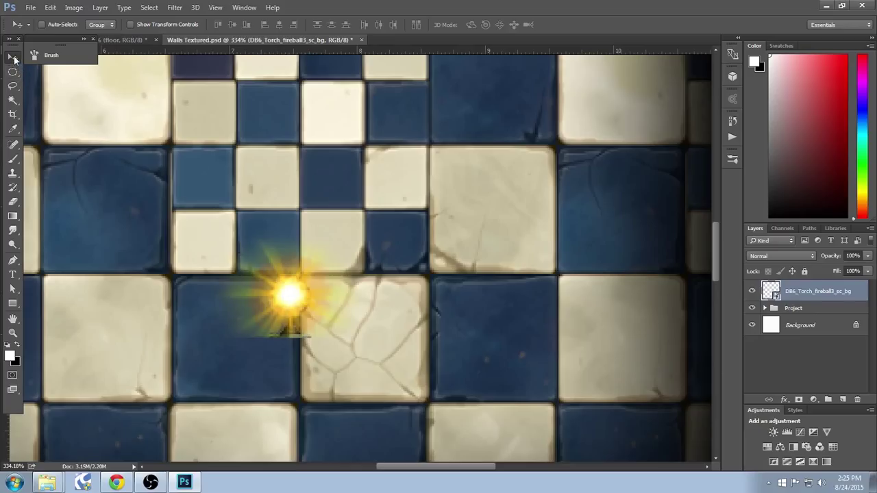
Step: Position the torch on the cracked tile near the room's centre
{"action": "left_click_drag", "start_coordinate": [320, 327], "coordinate": [319, 268]}
{"action": "scroll", "coordinate": [323, 257], "scroll_direction": "down", "scroll_amount": 3}
{"action": "scroll", "coordinate": [326, 269], "scroll_direction": "down", "scroll_amount": 3}
{"action": "scroll", "coordinate": [333, 274], "scroll_direction": "up", "scroll_amount": 2}
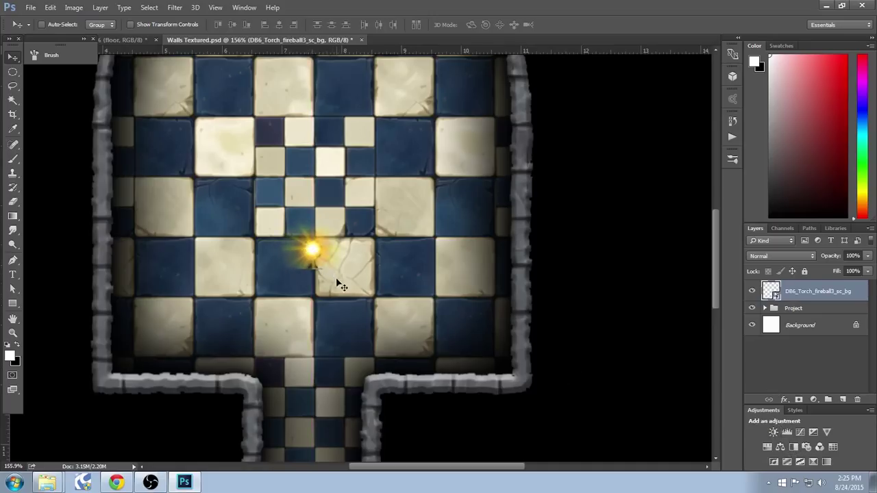
{"action": "left_click_drag", "start_coordinate": [336, 284], "coordinate": [353, 317]}
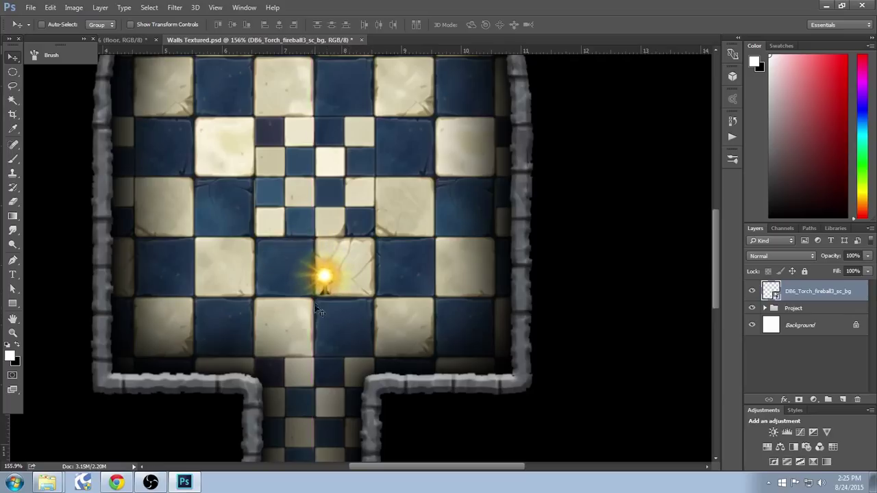
Step: Add an Outer Glow to the torch in light yellow fff78c, sampled from the torch
{"action": "left_click", "coordinate": [785, 400]}
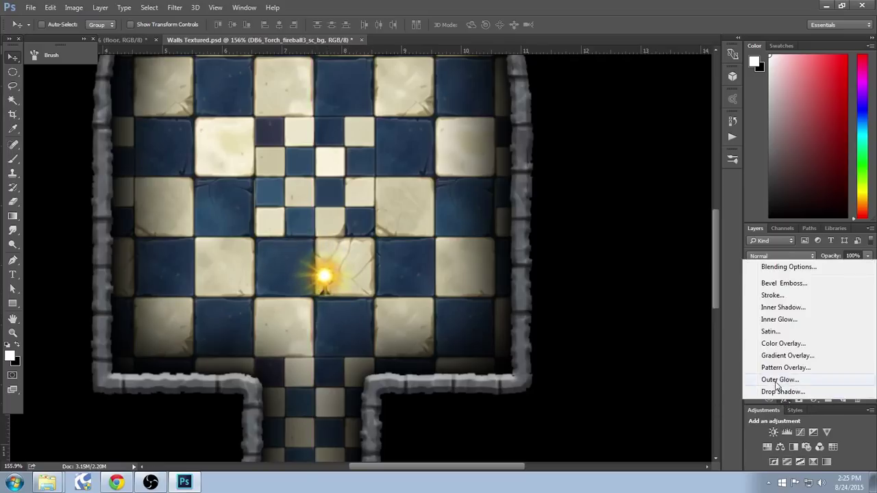
{"action": "left_click", "coordinate": [775, 381]}
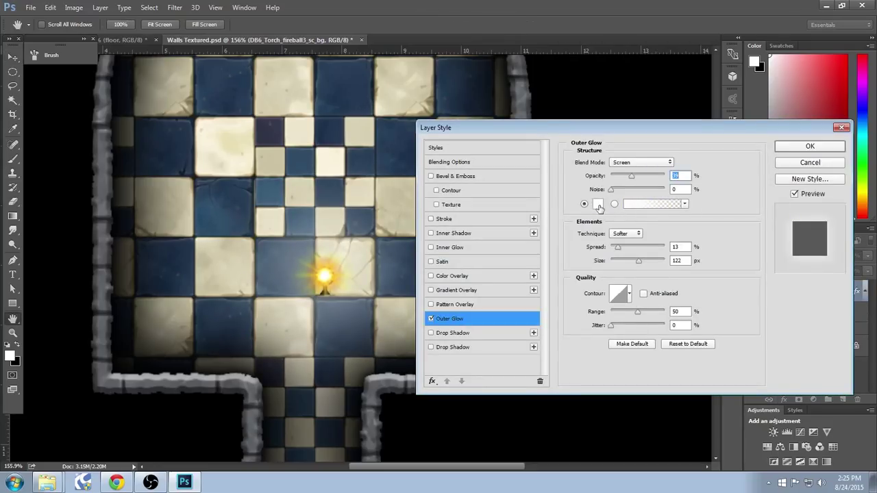
{"action": "left_click_drag", "start_coordinate": [587, 132], "coordinate": [622, 118]}
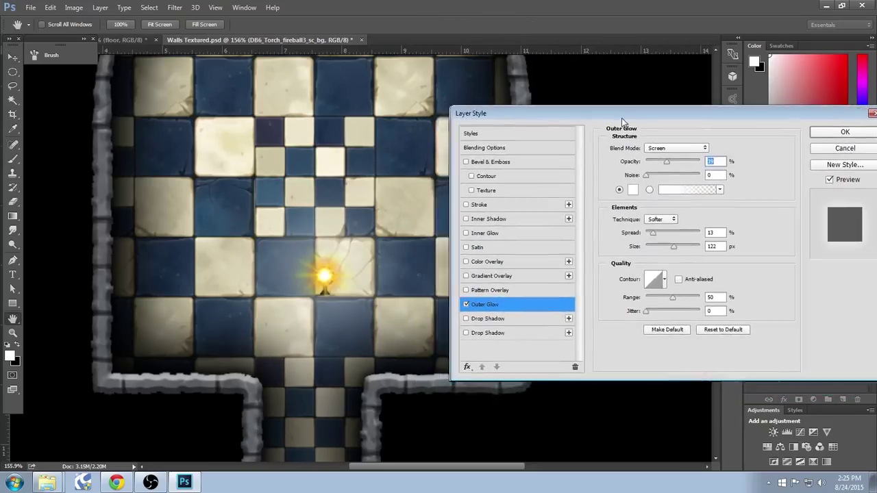
{"action": "left_click", "coordinate": [633, 192]}
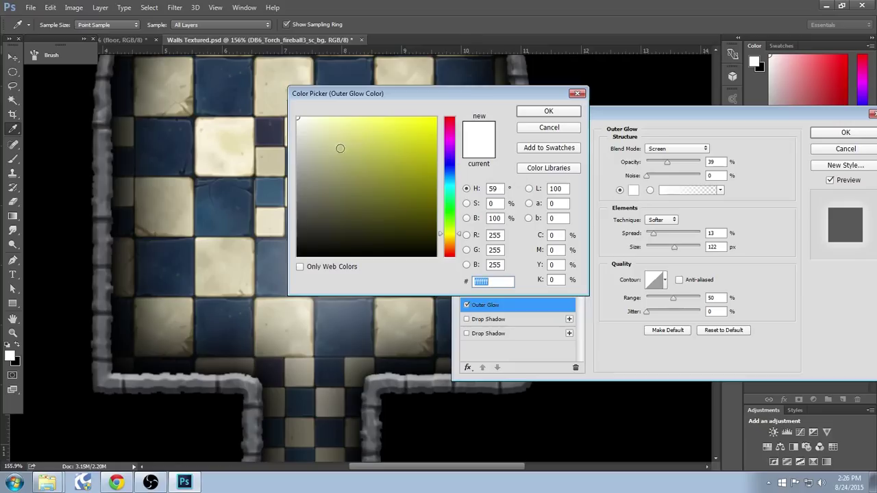
{"action": "left_click_drag", "start_coordinate": [382, 101], "coordinate": [563, 79]}
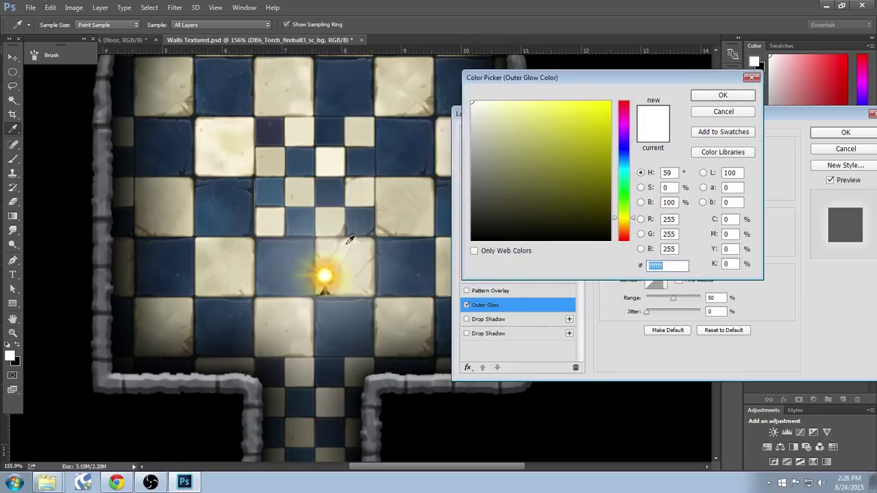
{"action": "left_click_drag", "start_coordinate": [324, 274], "coordinate": [322, 274]}
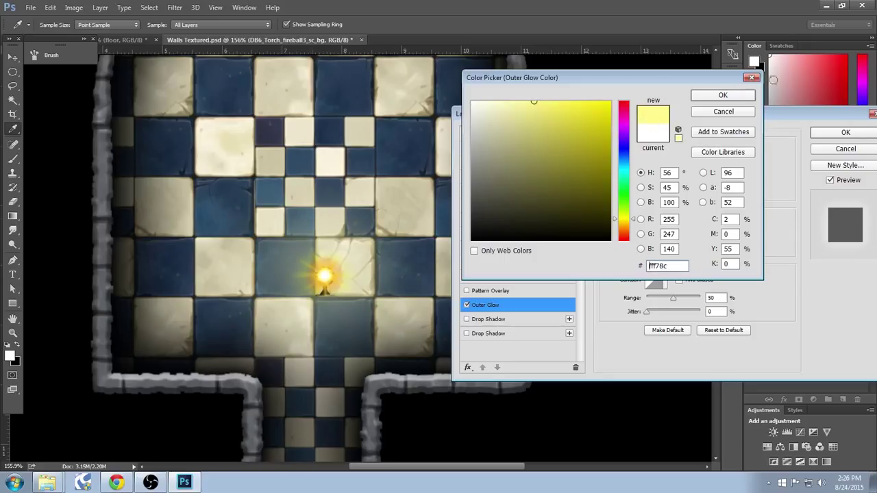
{"action": "left_click", "coordinate": [722, 96]}
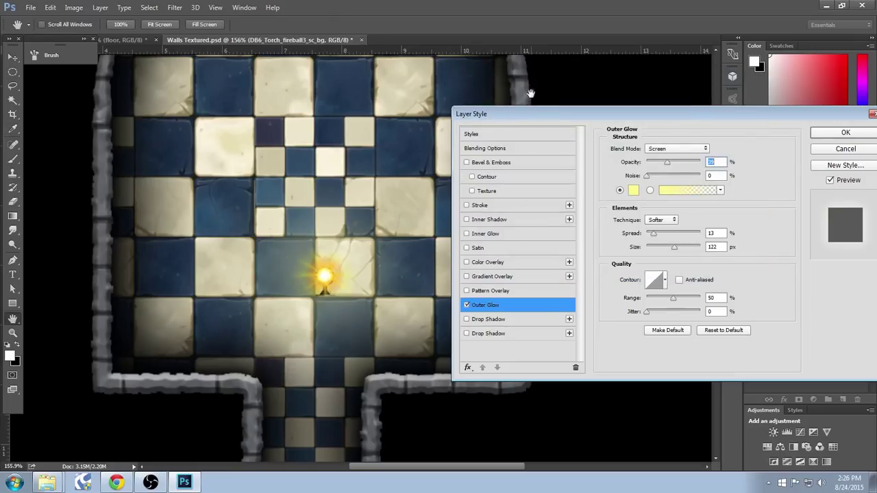
Step: Set the glow size to about 152 px and lower its opacity slightly
{"action": "left_click_drag", "start_coordinate": [544, 118], "coordinate": [569, 113]}
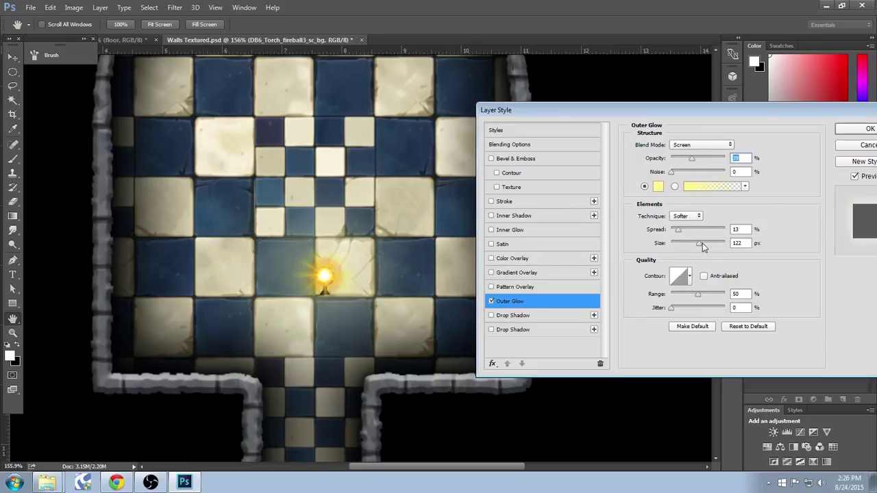
{"action": "left_click_drag", "start_coordinate": [701, 244], "coordinate": [708, 248]}
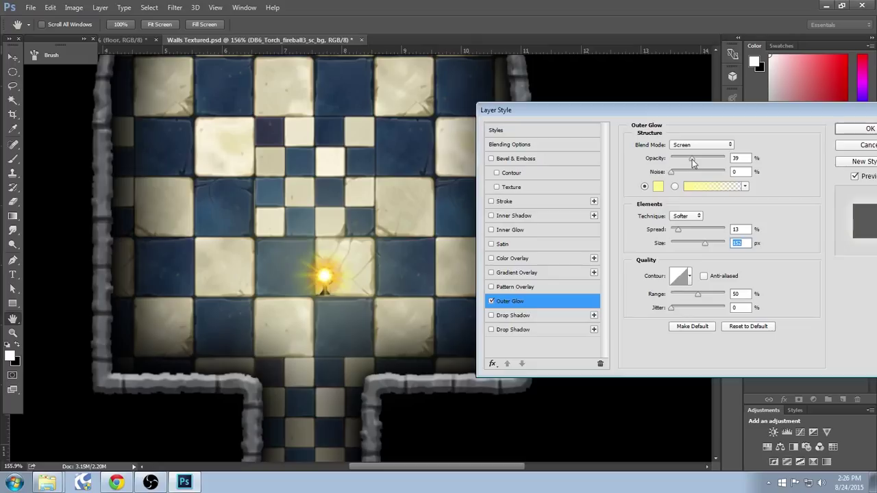
{"action": "left_click_drag", "start_coordinate": [693, 161], "coordinate": [691, 162]}
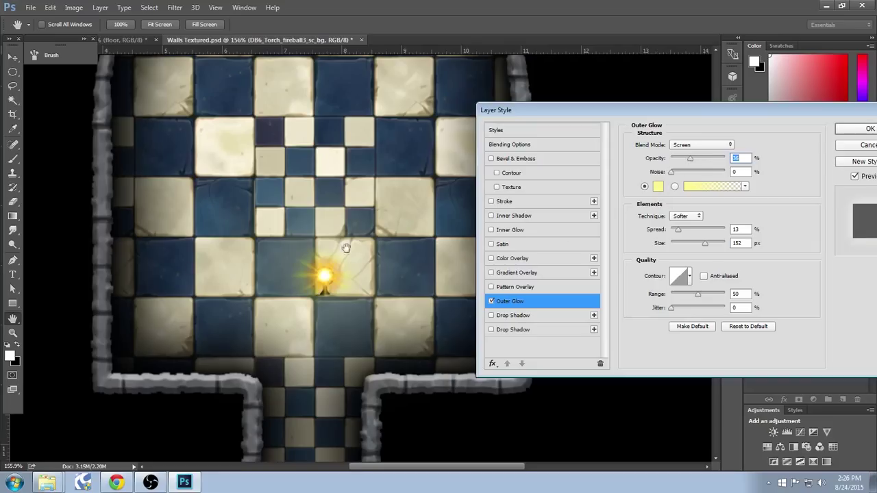
{"action": "left_click_drag", "start_coordinate": [681, 121], "coordinate": [531, 112]}
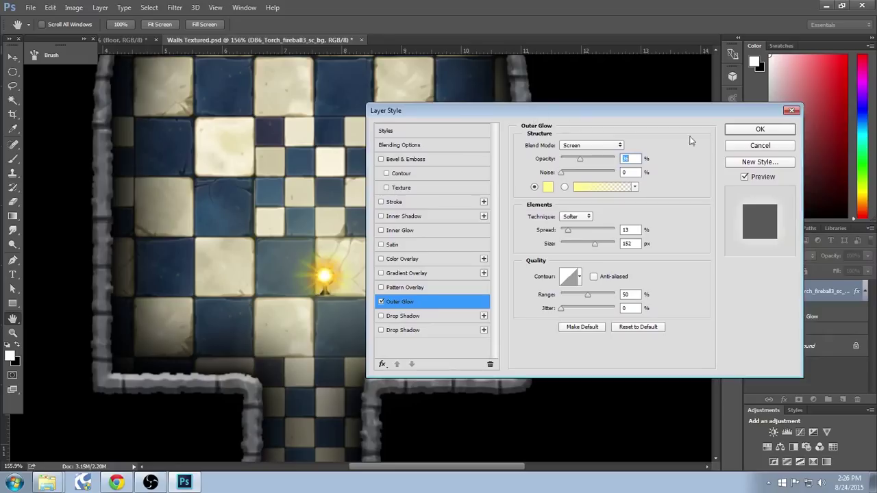
Step: Apply the glow and drag the torch from the centre tile toward the lower-left wall
{"action": "left_click", "coordinate": [758, 131]}
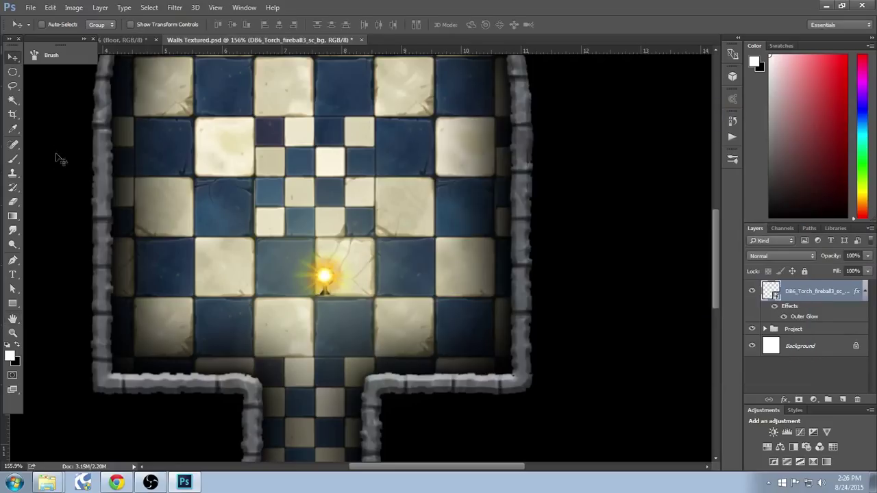
{"action": "left_click_drag", "start_coordinate": [327, 276], "coordinate": [679, 188]}
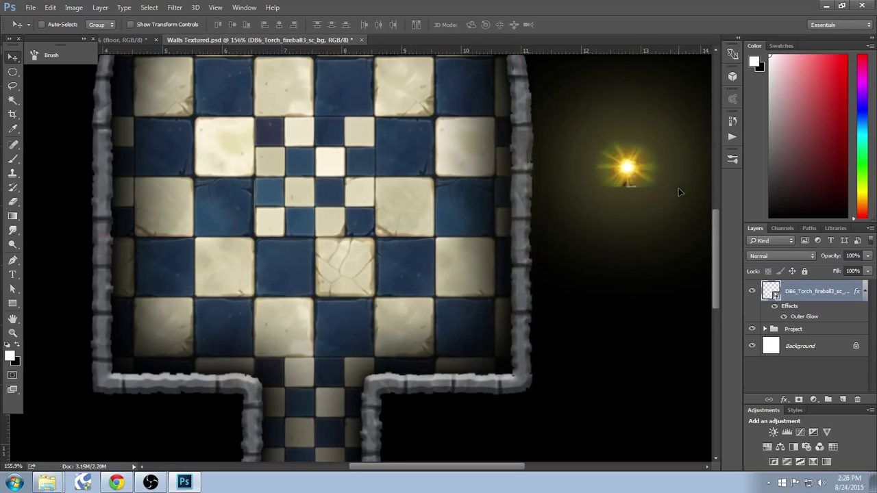
{"action": "scroll", "coordinate": [547, 262], "scroll_direction": "down", "scroll_amount": 1}
{"action": "scroll", "coordinate": [547, 262], "scroll_direction": "down", "scroll_amount": 5}
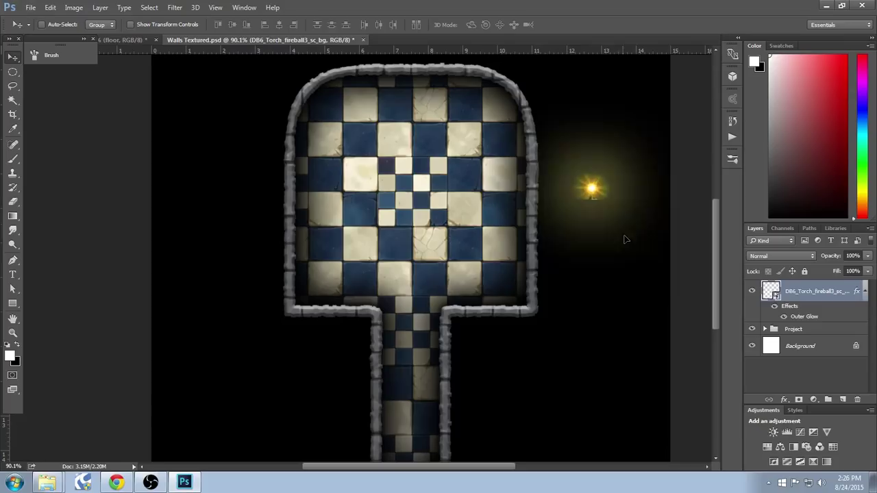
{"action": "left_click_drag", "start_coordinate": [624, 240], "coordinate": [355, 277]}
Step: Turn off snapping in the View menu
{"action": "scroll", "coordinate": [369, 275], "scroll_direction": "up", "scroll_amount": 5}
{"action": "scroll", "coordinate": [369, 275], "scroll_direction": "up", "scroll_amount": 3}
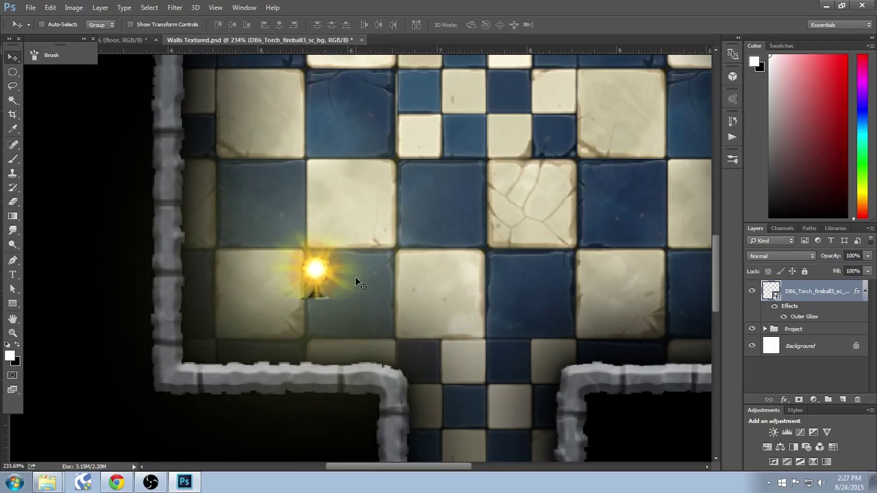
{"action": "left_click", "coordinate": [215, 8]}
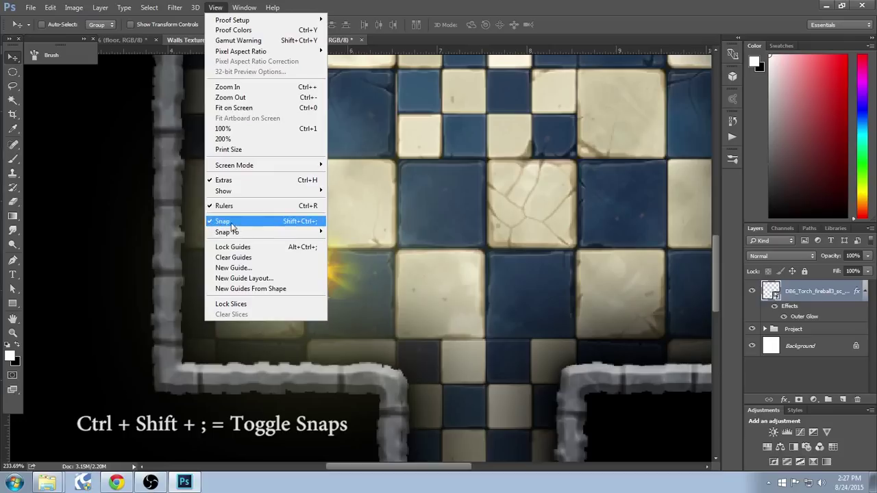
{"action": "left_click", "coordinate": [191, 220]}
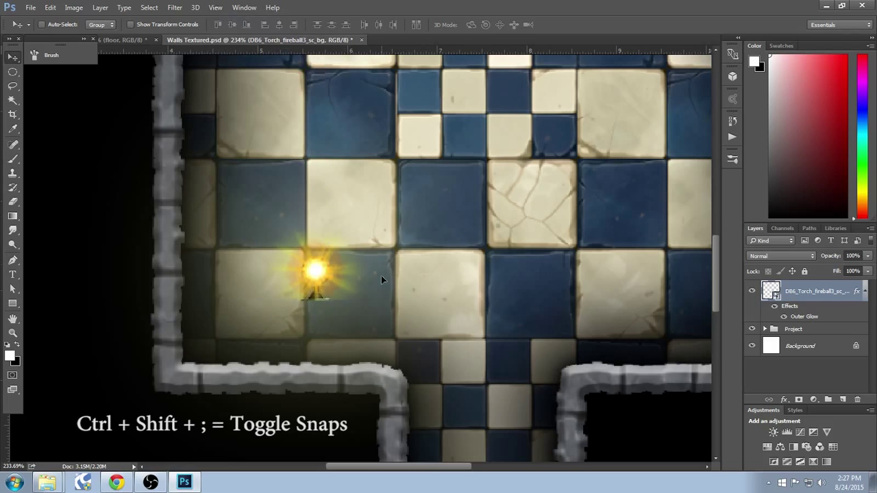
Step: Drag the torch down onto the bottom-left wall and nudge it slightly right
{"action": "left_click_drag", "start_coordinate": [381, 276], "coordinate": [385, 335]}
{"action": "scroll", "coordinate": [395, 367], "scroll_direction": "down", "scroll_amount": 2}
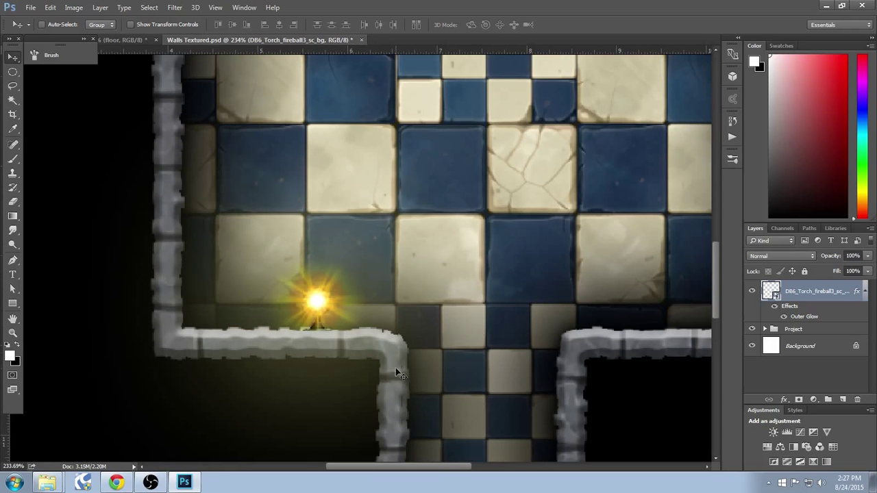
{"action": "scroll", "coordinate": [480, 258], "scroll_direction": "down", "scroll_amount": 3}
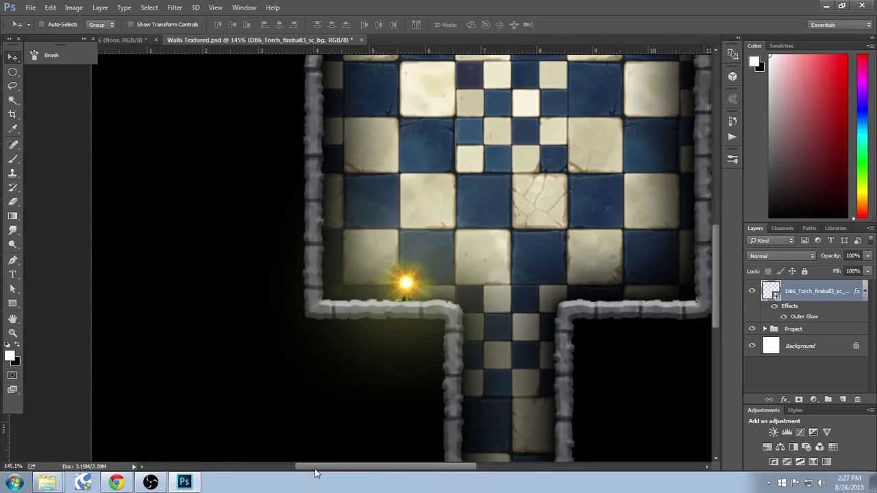
{"action": "left_click_drag", "start_coordinate": [314, 468], "coordinate": [354, 471]}
{"action": "mouse_move", "coordinate": [276, 306]}
{"action": "left_mouse_down"}
{"action": "mouse_move", "coordinate": [302, 306]}
{"action": "mouse_move", "coordinate": [278, 297]}
{"action": "left_mouse_up"}
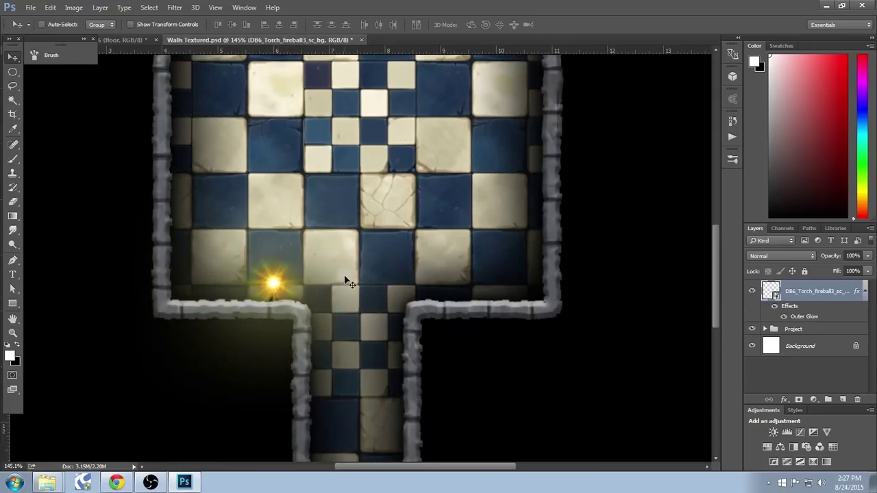
{"action": "scroll", "coordinate": [348, 283], "scroll_direction": "up", "scroll_amount": 1}
{"action": "scroll", "coordinate": [351, 299], "scroll_direction": "up", "scroll_amount": 2}
{"action": "scroll", "coordinate": [352, 298], "scroll_direction": "down", "scroll_amount": 1}
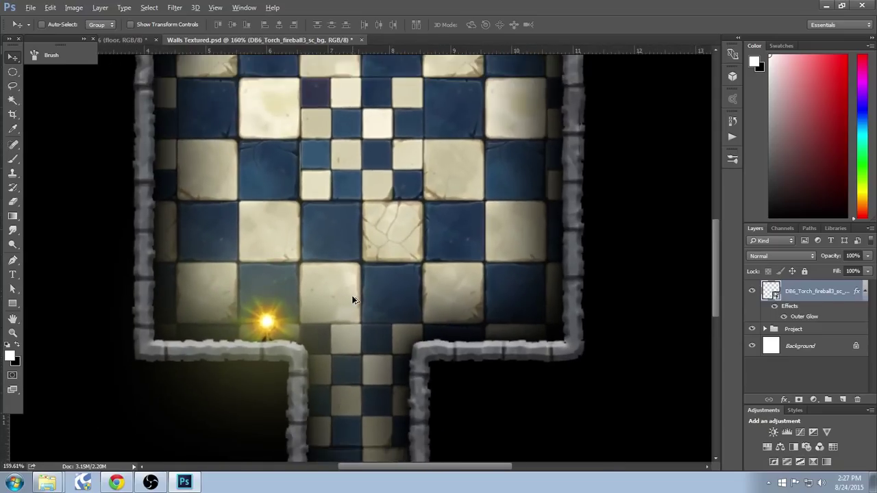
{"action": "scroll", "coordinate": [340, 307], "scroll_direction": "down", "scroll_amount": 1}
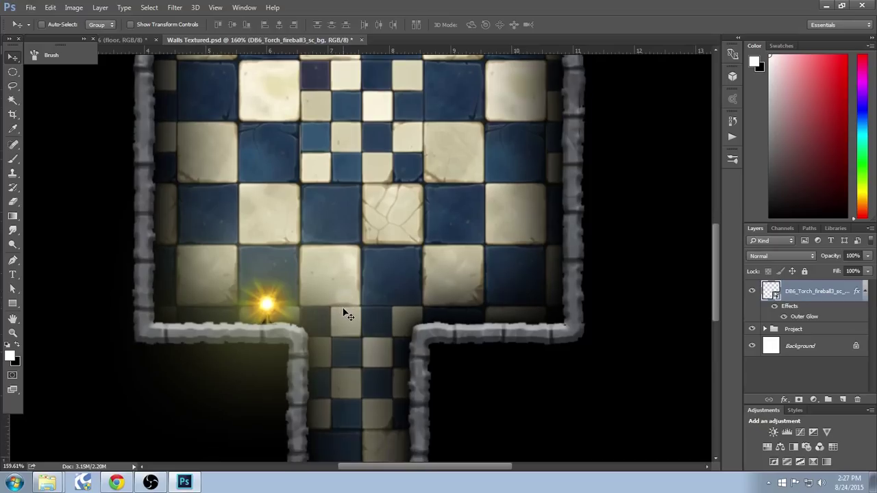
Step: Align the torch on the bottom wall's left section using the grid, then hide the grid
{"action": "key", "text": "ctrl+apostrophe"}
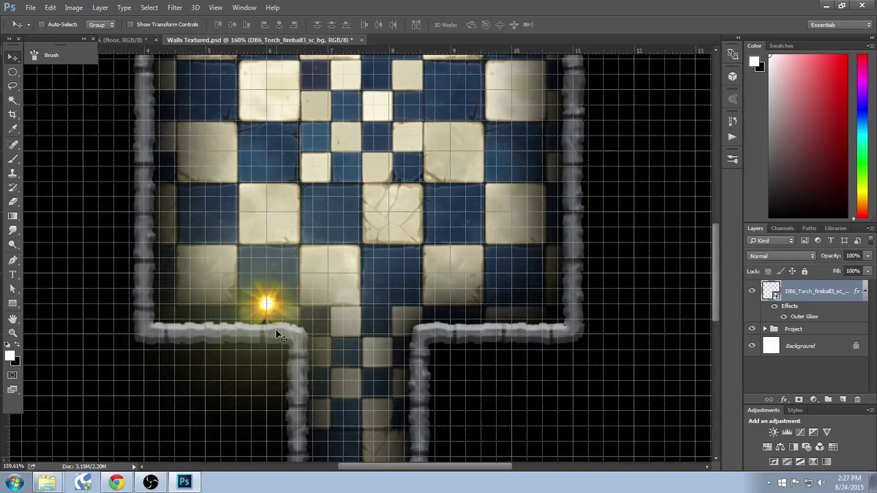
{"action": "left_click_drag", "start_coordinate": [281, 336], "coordinate": [281, 314]}
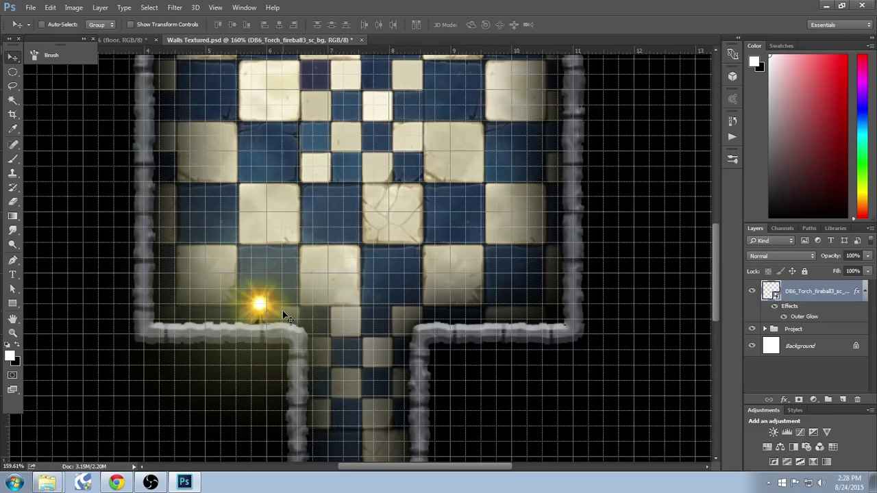
{"action": "key", "text": "ctrl+apostrophe"}
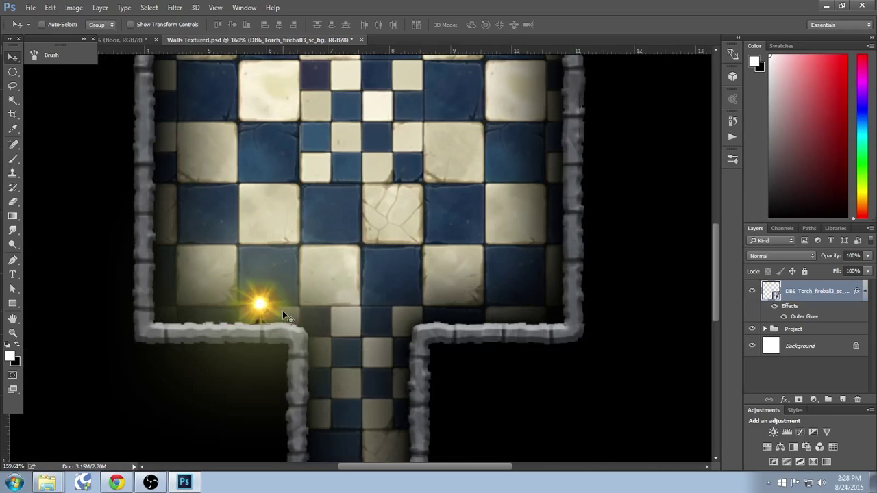
{"action": "mouse_move", "coordinate": [275, 310]}
{"action": "left_mouse_down"}
{"action": "mouse_move", "coordinate": [260, 310]}
{"action": "mouse_move", "coordinate": [268, 310]}
{"action": "left_mouse_up"}
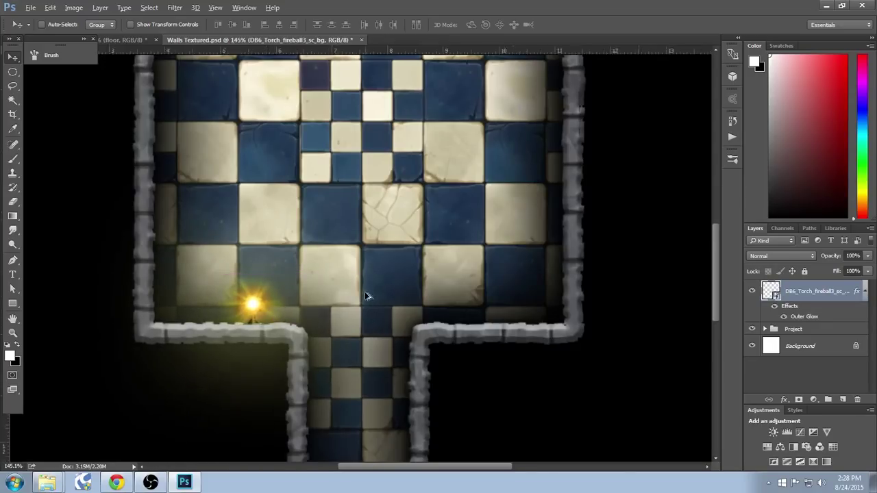
{"action": "scroll", "coordinate": [364, 296], "scroll_direction": "down", "scroll_amount": 1, "text": "alt"}
{"action": "scroll", "coordinate": [327, 301], "scroll_direction": "down", "scroll_amount": 2}
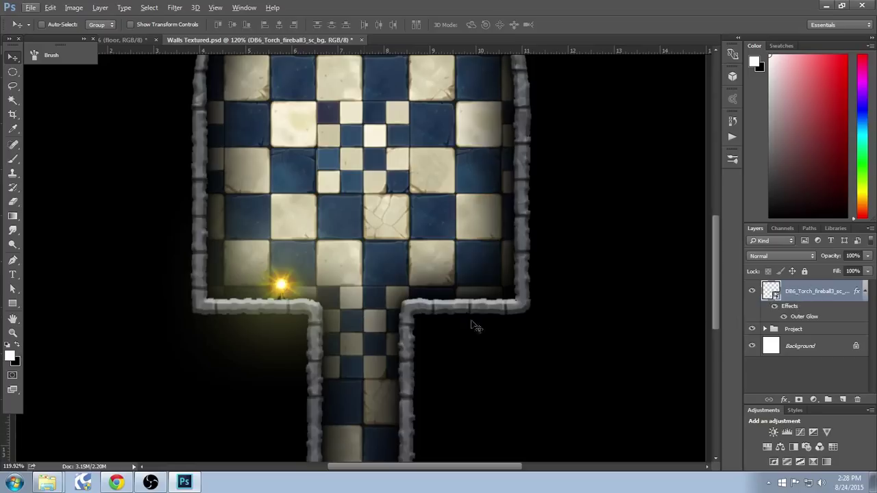
Step: Duplicate the torch layer and place the copy on the bottom wall right of the corridor
{"action": "key", "text": "ctrl"}
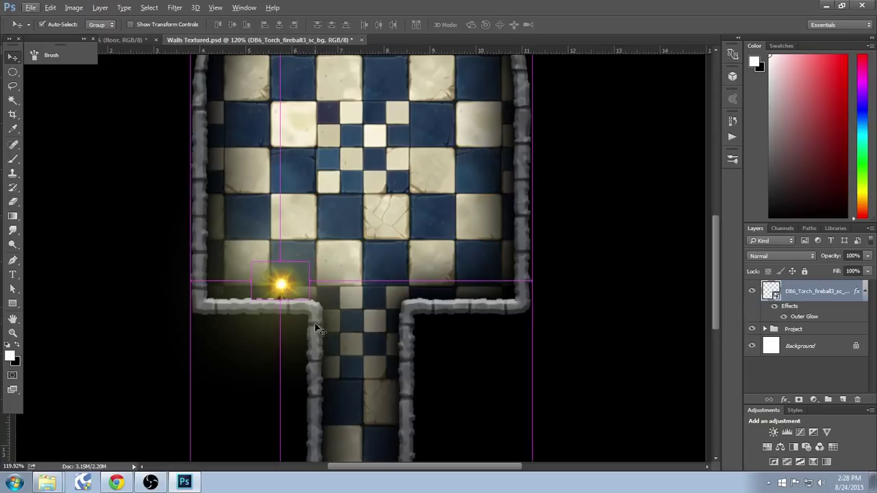
{"action": "key", "text": "ctrl+j"}
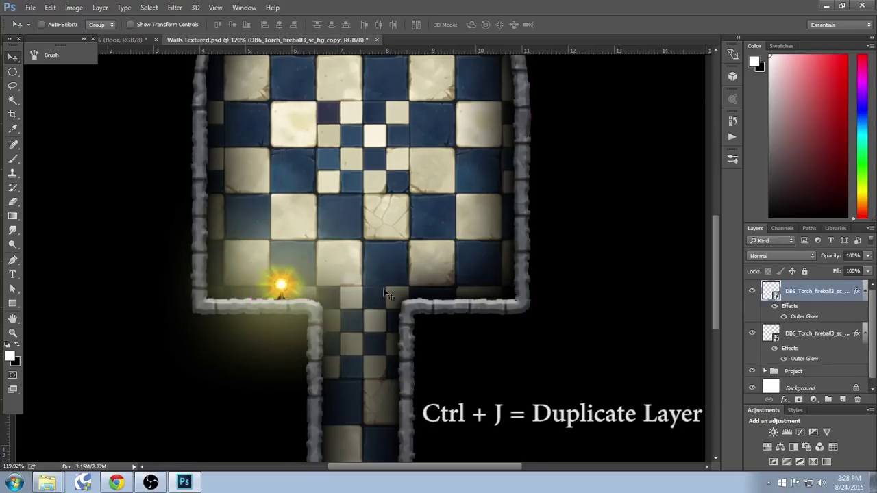
{"action": "scroll", "coordinate": [310, 288], "scroll_direction": "down", "scroll_amount": 2}
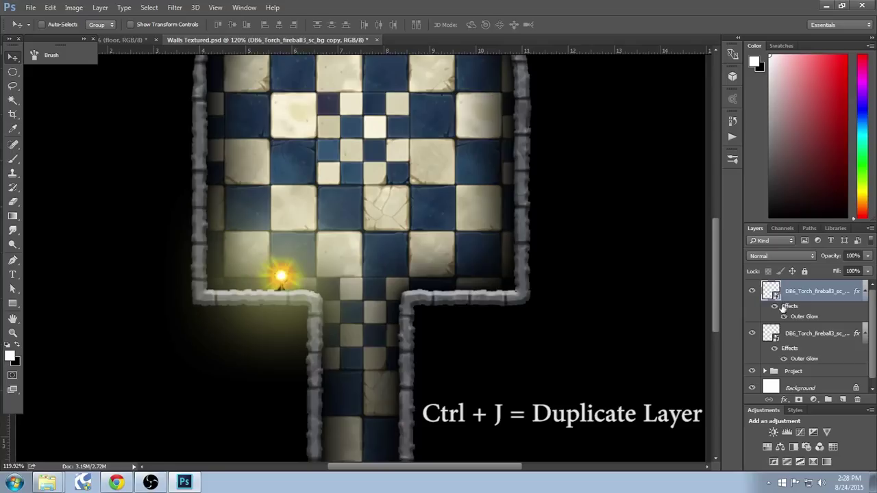
{"action": "left_click", "coordinate": [777, 339]}
{"action": "left_click", "coordinate": [780, 293]}
{"action": "left_click_drag", "start_coordinate": [306, 269], "coordinate": [411, 278]}
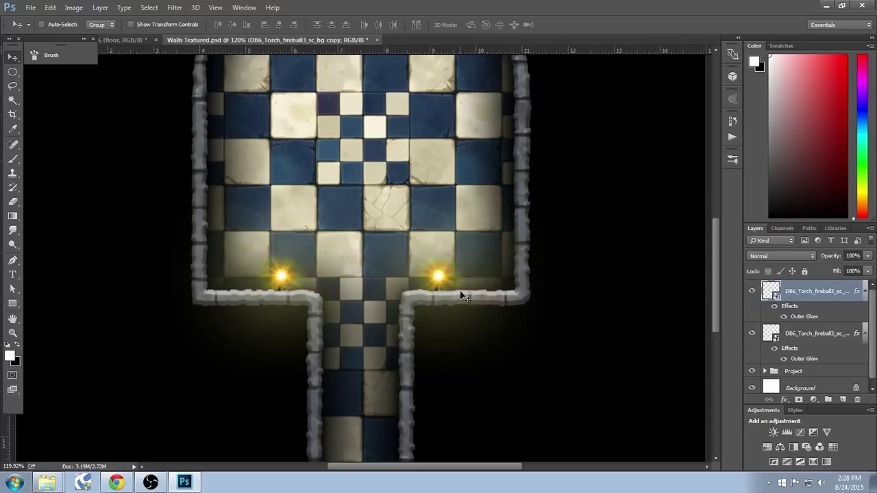
{"action": "scroll", "coordinate": [336, 324], "scroll_direction": "up", "scroll_amount": 1}
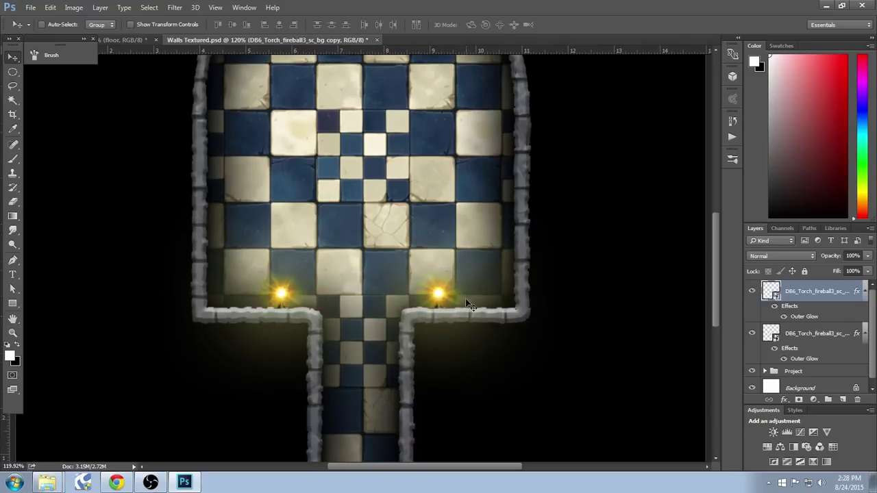
{"action": "scroll", "coordinate": [466, 298], "scroll_direction": "up", "scroll_amount": 2}
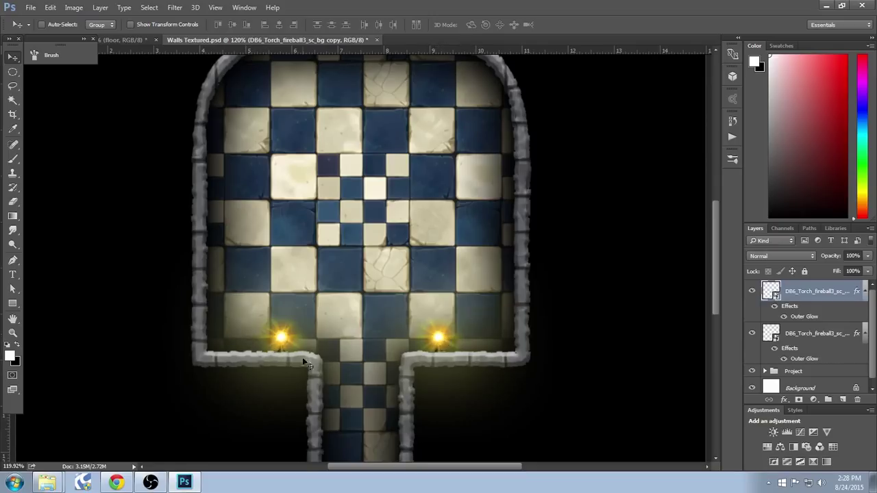
Step: Merge the two torch layers into one and nudge the pair down onto the bottom wall
{"action": "scroll", "coordinate": [441, 336], "scroll_direction": "up", "scroll_amount": 1}
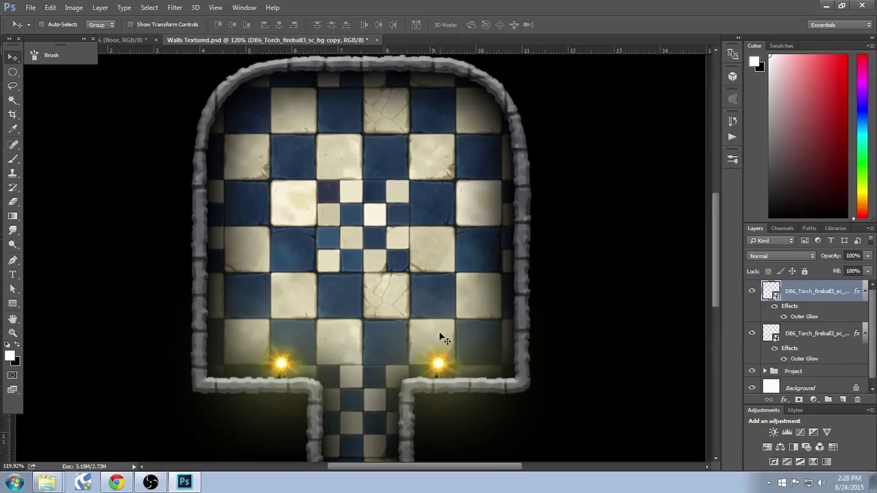
{"action": "scroll", "coordinate": [686, 346], "scroll_direction": "down", "scroll_amount": 2}
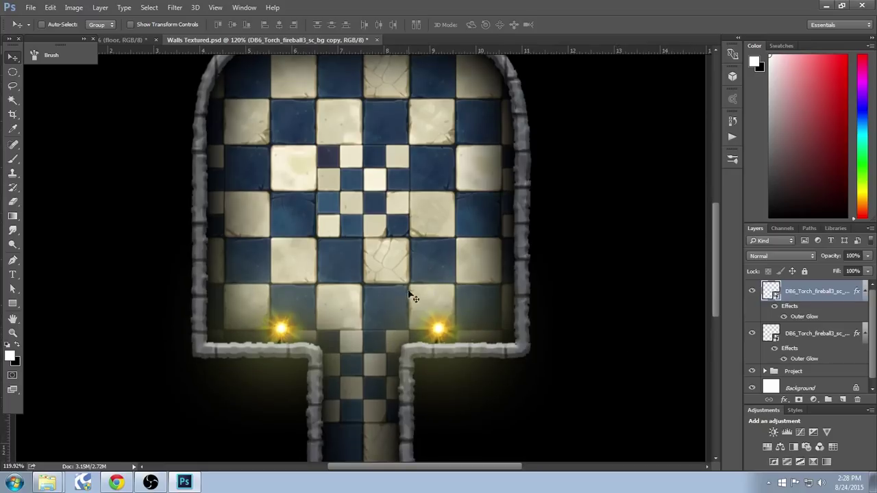
{"action": "scroll", "coordinate": [411, 296], "scroll_direction": "up", "scroll_amount": 1}
{"action": "scroll", "coordinate": [458, 333], "scroll_direction": "down", "scroll_amount": 2}
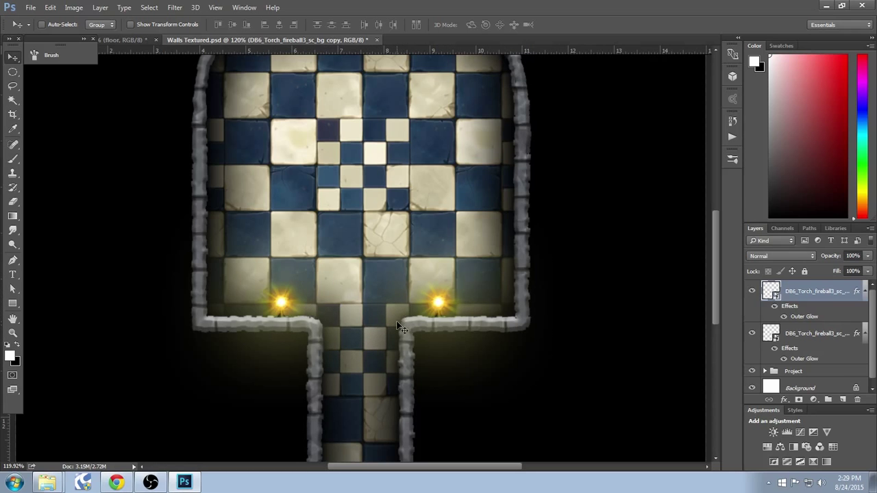
{"action": "left_click", "coordinate": [800, 338], "text": "shift"}
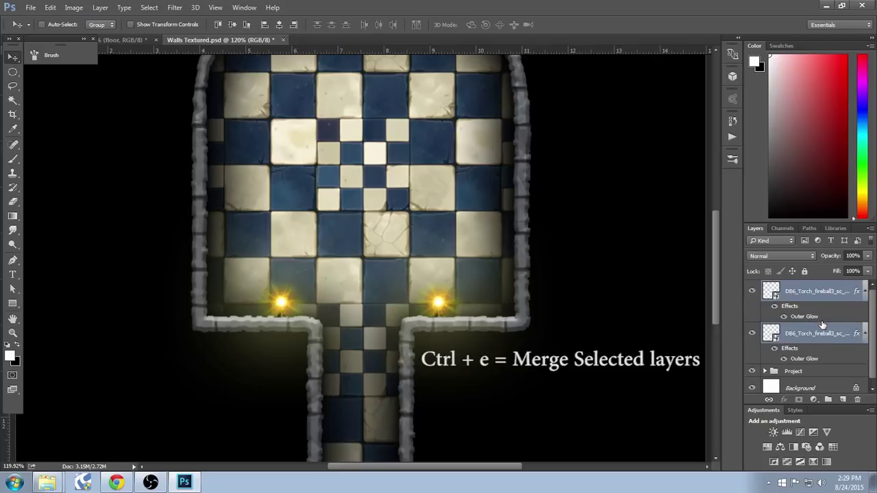
{"action": "key", "text": "ctrl+e"}
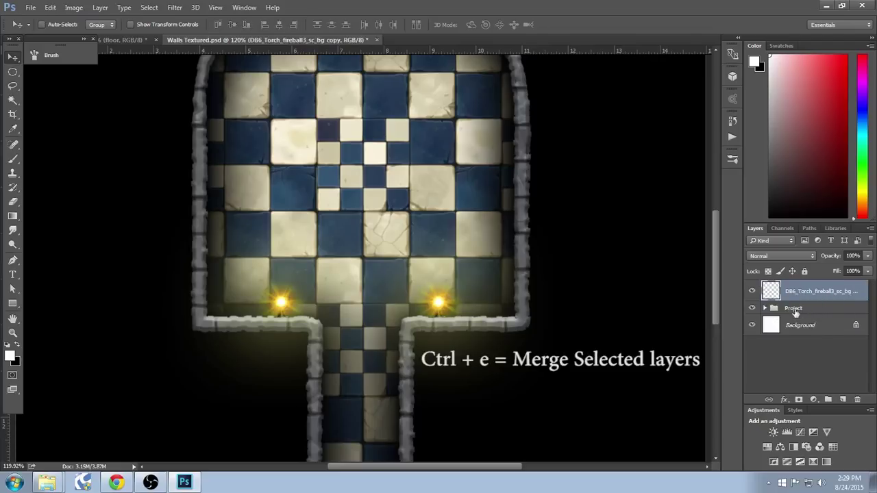
{"action": "left_click_drag", "start_coordinate": [452, 321], "coordinate": [439, 287]}
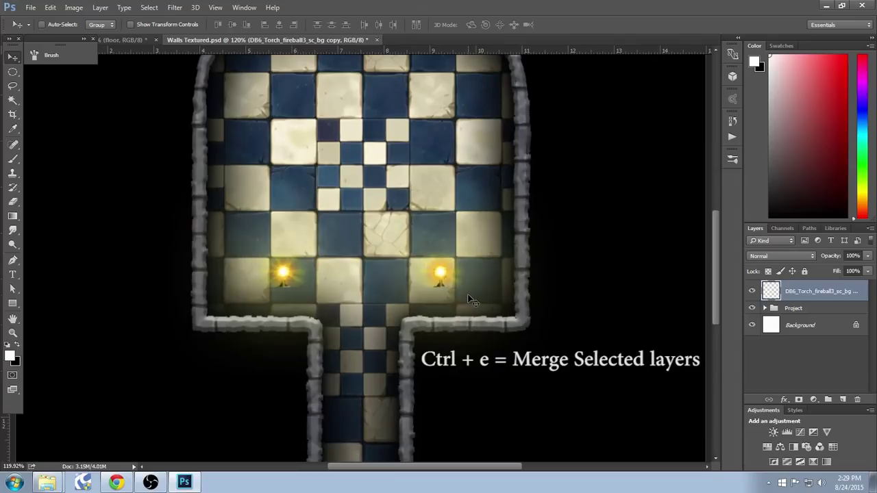
{"action": "left_click_drag", "start_coordinate": [468, 294], "coordinate": [472, 330]}
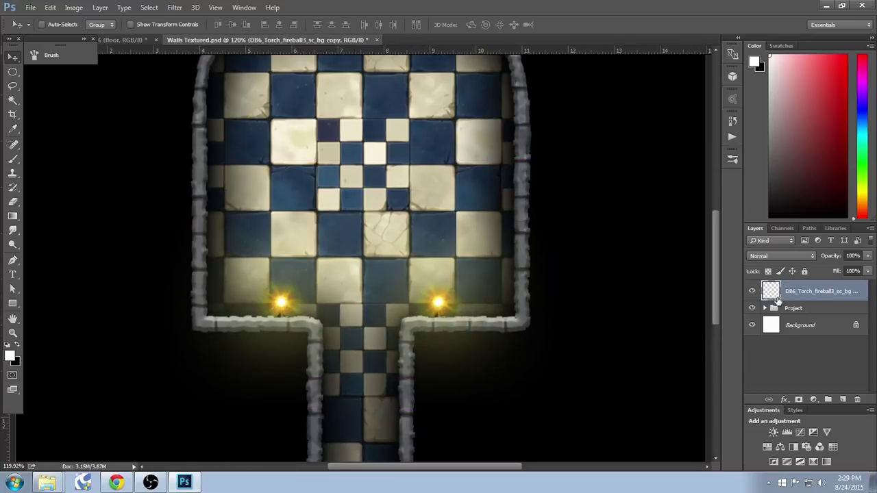
Step: Duplicate the torch pair, move the copy toward the room centre and rotate it 90° clockwise
{"action": "key", "text": "ctrl+j"}
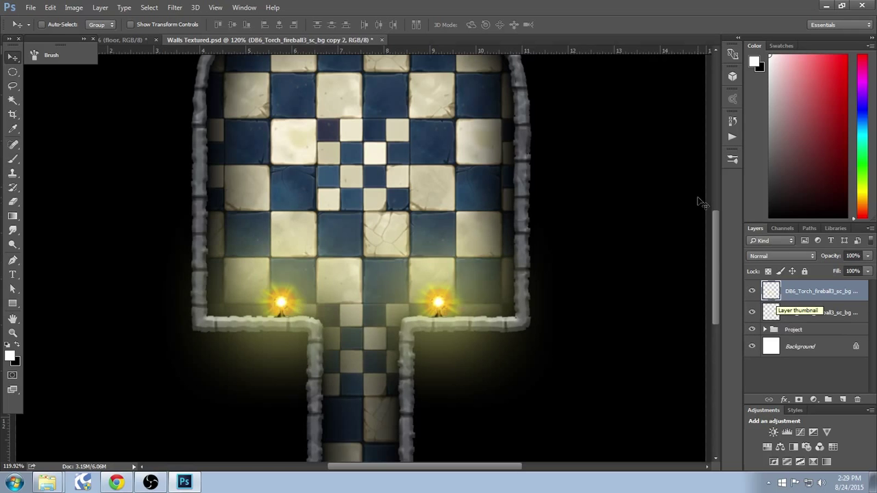
{"action": "scroll", "coordinate": [652, 240], "scroll_direction": "up", "scroll_amount": 2}
{"action": "left_click_drag", "start_coordinate": [407, 382], "coordinate": [466, 223]}
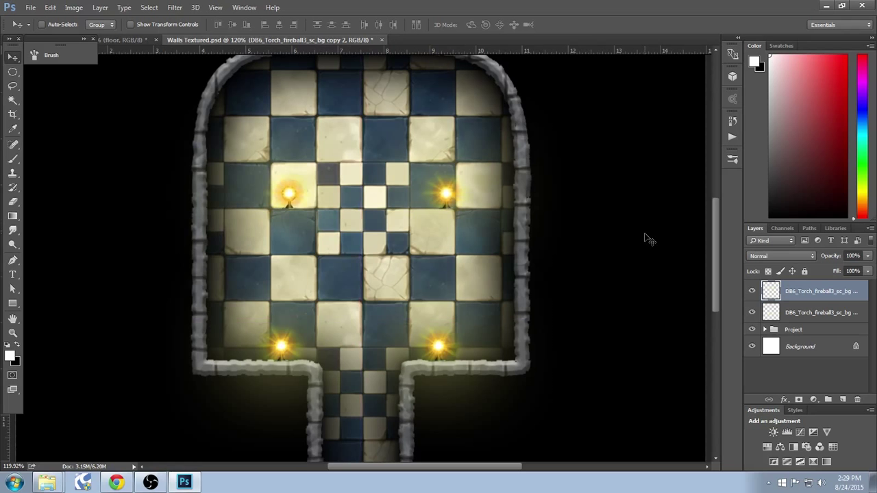
{"action": "key", "text": "ctrl"}
{"action": "key", "text": "ctrl+t"}
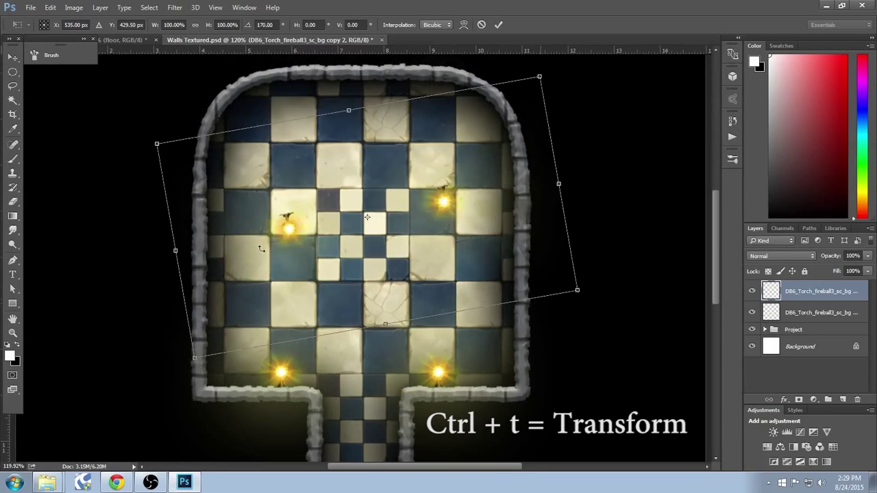
{"action": "left_click_drag", "start_coordinate": [627, 222], "coordinate": [572, 174]}
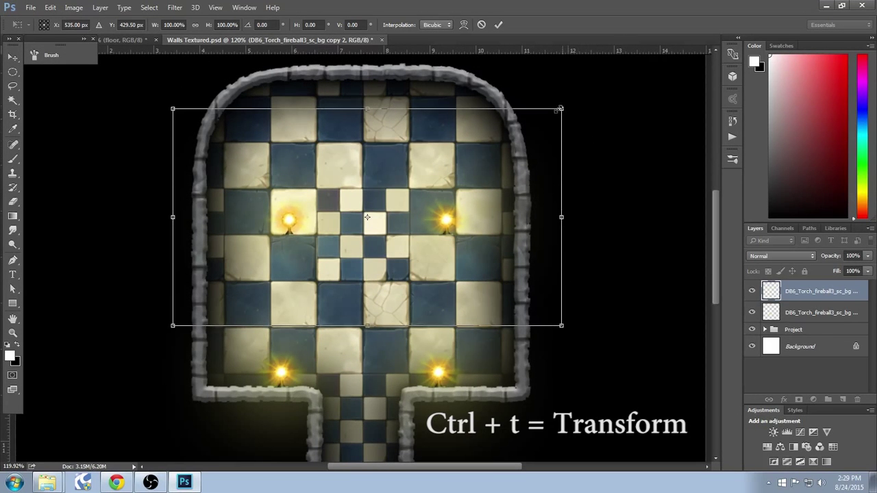
{"action": "left_click_drag", "start_coordinate": [558, 110], "coordinate": [577, 138]}
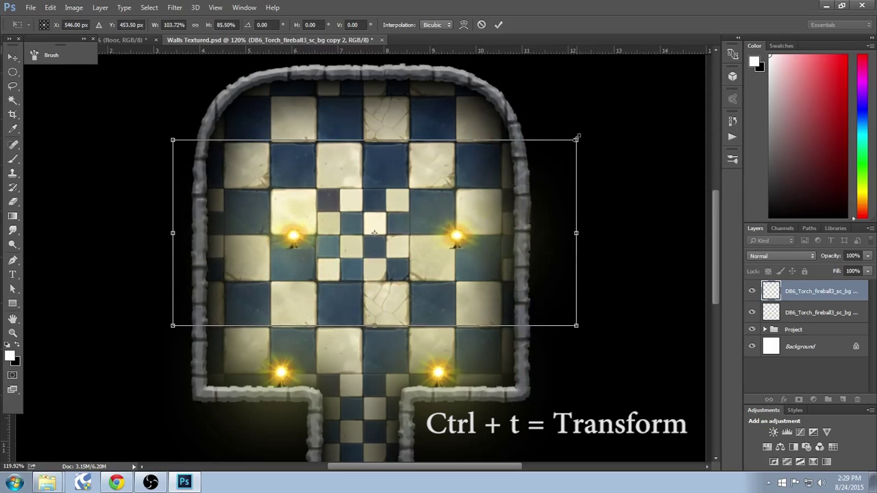
{"action": "key", "text": "ctrl+z"}
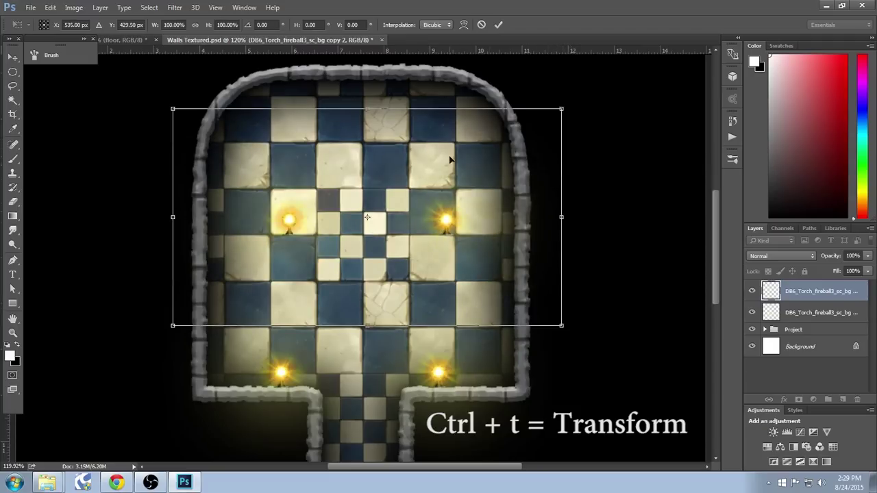
{"action": "right_click", "coordinate": [402, 200]}
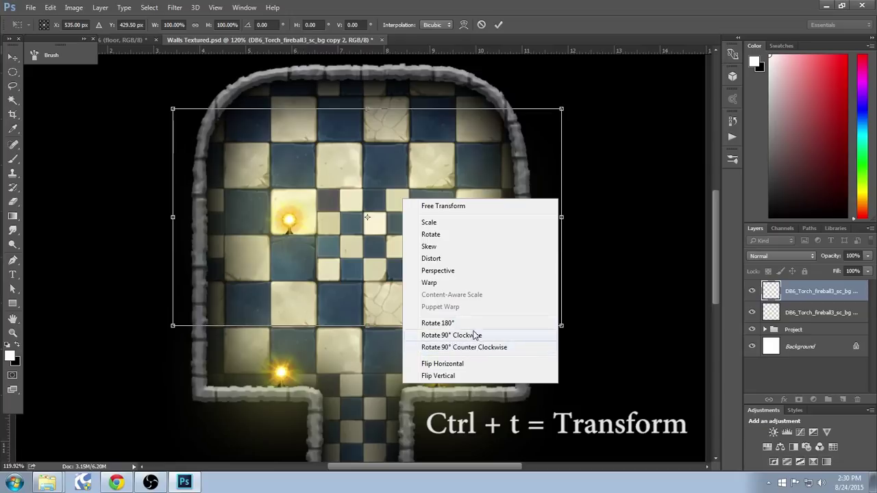
{"action": "left_click", "coordinate": [452, 335]}
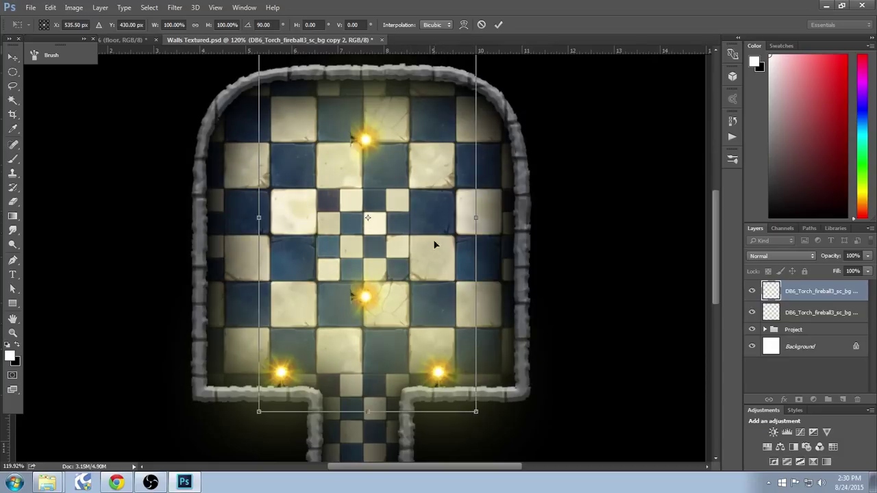
Step: Commit the rotated torch pair and position it flush against the room's left wall
{"action": "left_click_drag", "start_coordinate": [434, 245], "coordinate": [404, 278]}
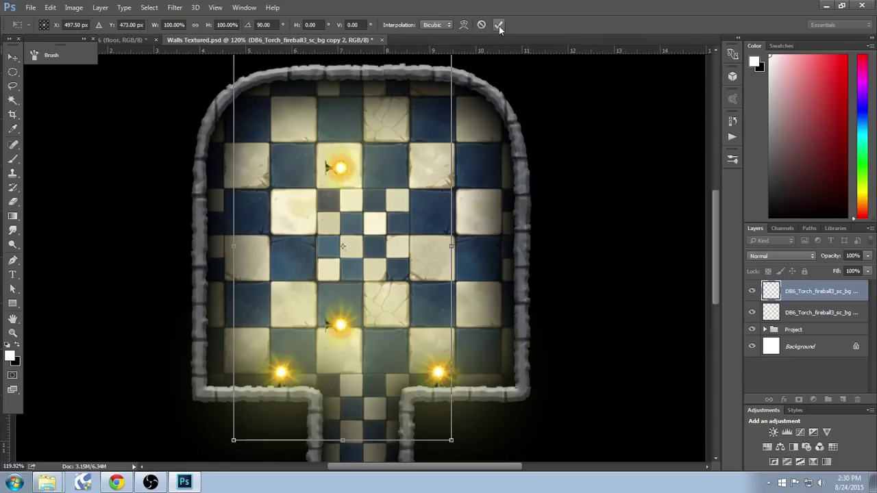
{"action": "left_click", "coordinate": [499, 26]}
{"action": "left_click_drag", "start_coordinate": [372, 226], "coordinate": [278, 234]}
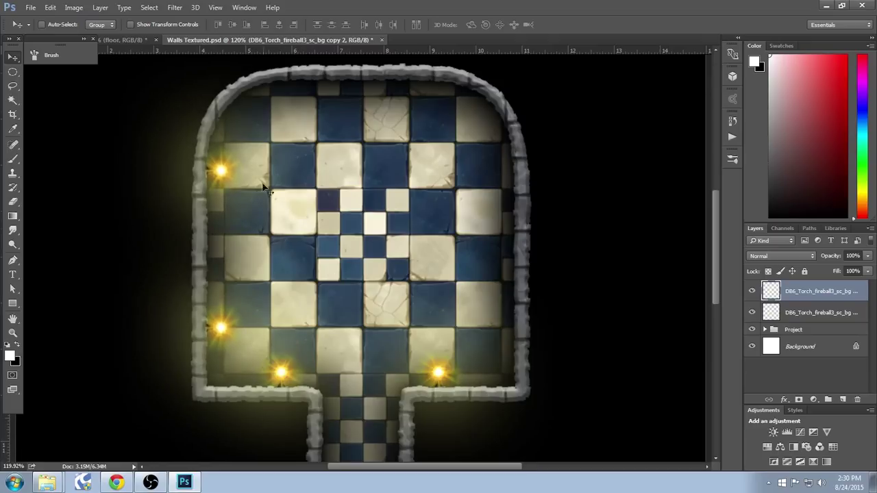
{"action": "left_click", "coordinate": [215, 7]}
{"action": "left_click", "coordinate": [214, 7]}
Step: Duplicate the left-wall torch pair, flip the copy horizontally, and set it flush on the right wall
{"action": "key", "text": "ctrl+j"}
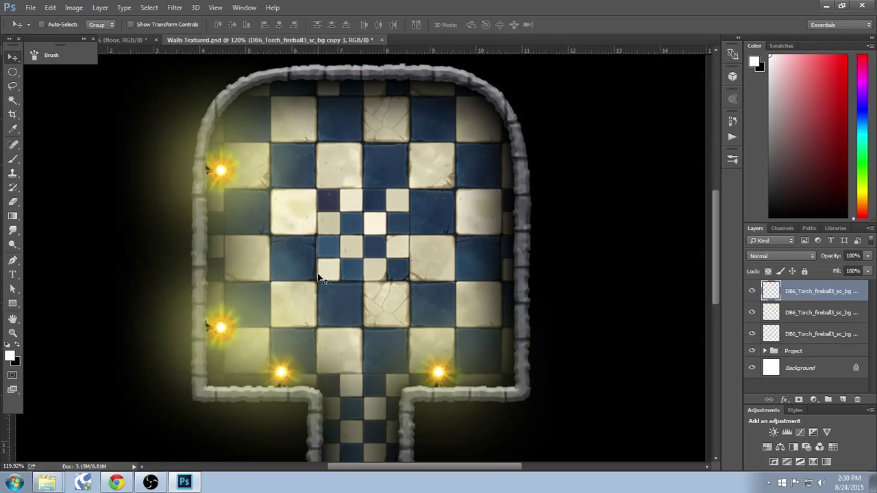
{"action": "left_click_drag", "start_coordinate": [319, 280], "coordinate": [603, 276]}
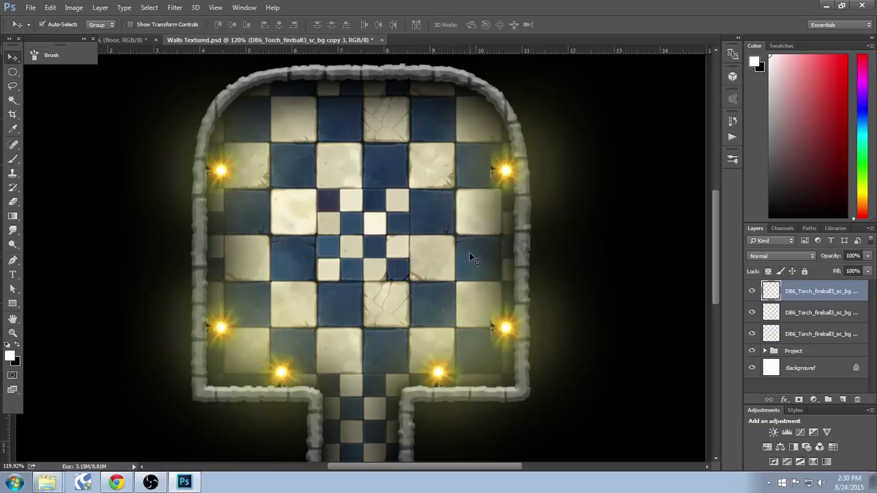
{"action": "key", "text": "ctrl+t"}
{"action": "scroll", "coordinate": [472, 258], "scroll_direction": "up", "scroll_amount": 2}
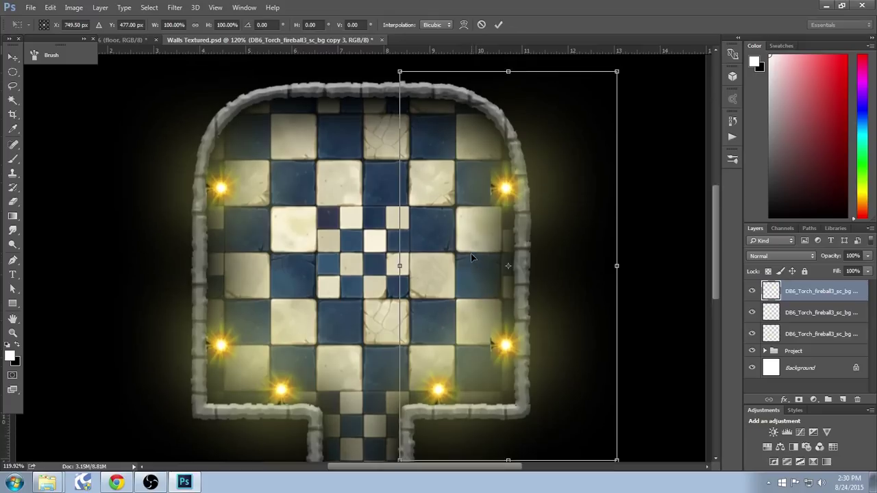
{"action": "right_click", "coordinate": [492, 254]}
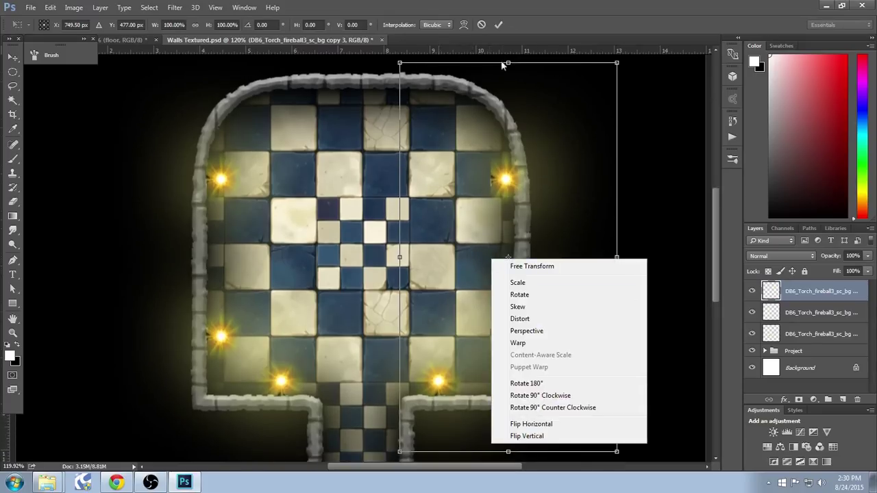
{"action": "left_click", "coordinate": [531, 424]}
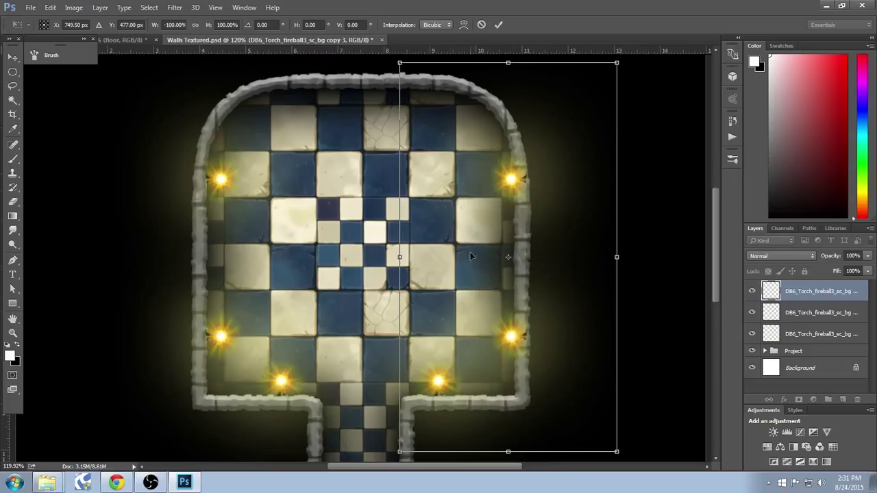
{"action": "key", "text": "Return"}
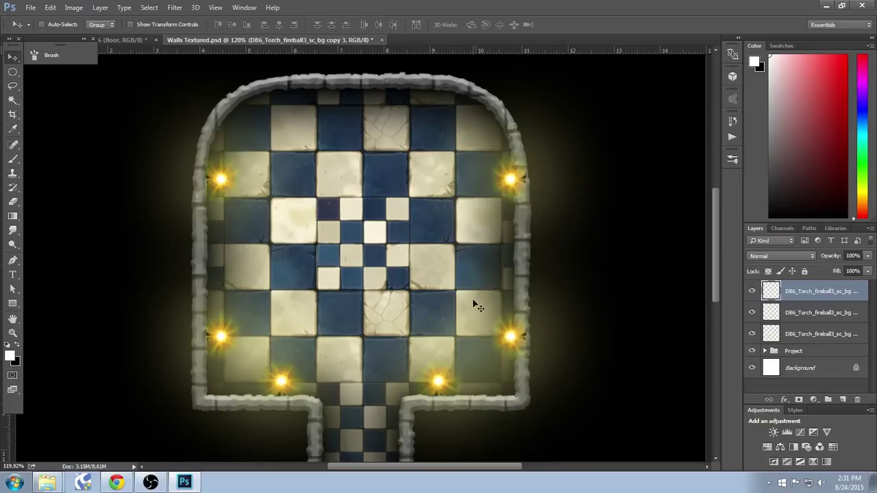
{"action": "left_click_drag", "start_coordinate": [478, 306], "coordinate": [462, 302]}
{"action": "scroll", "coordinate": [538, 340], "scroll_direction": "up", "scroll_amount": 2}
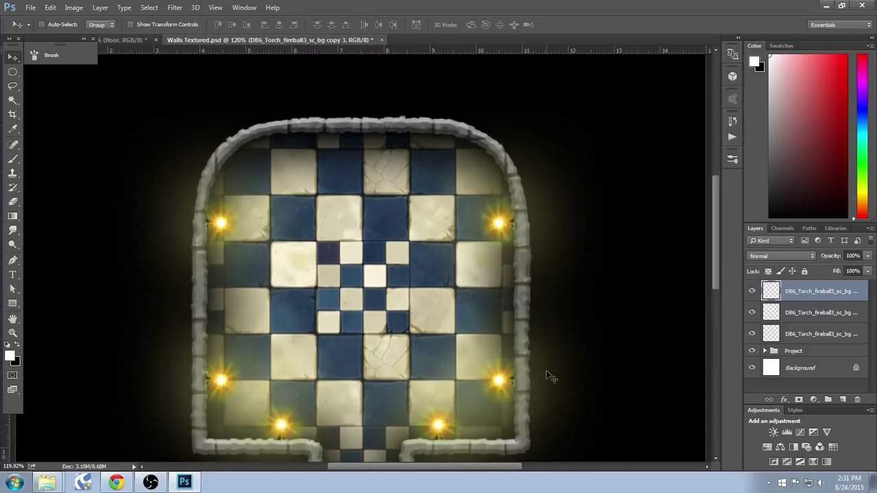
{"action": "scroll", "coordinate": [546, 370], "scroll_direction": "down", "scroll_amount": 4}
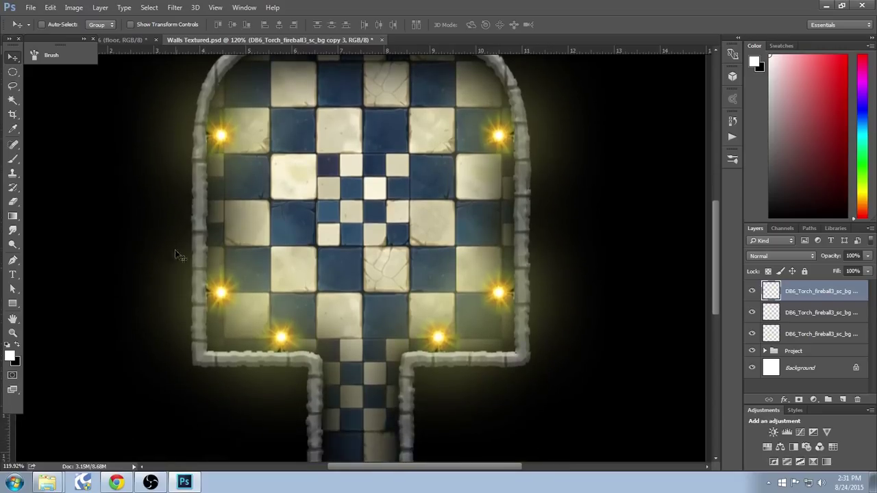
{"action": "scroll", "coordinate": [311, 318], "scroll_direction": "up", "scroll_amount": 2}
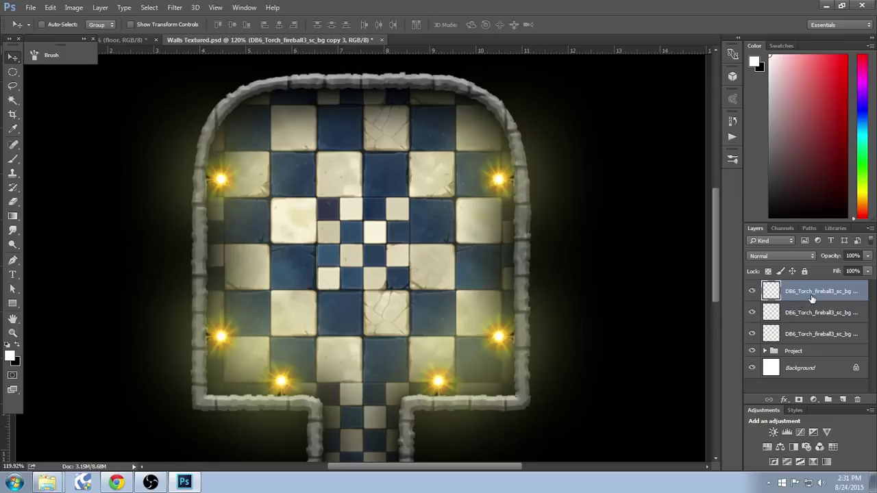
Step: Merge the three torch layers into a single layer
{"action": "left_click", "coordinate": [816, 339], "text": "shift"}
{"action": "scroll", "coordinate": [809, 350], "scroll_direction": "up", "scroll_amount": 1}
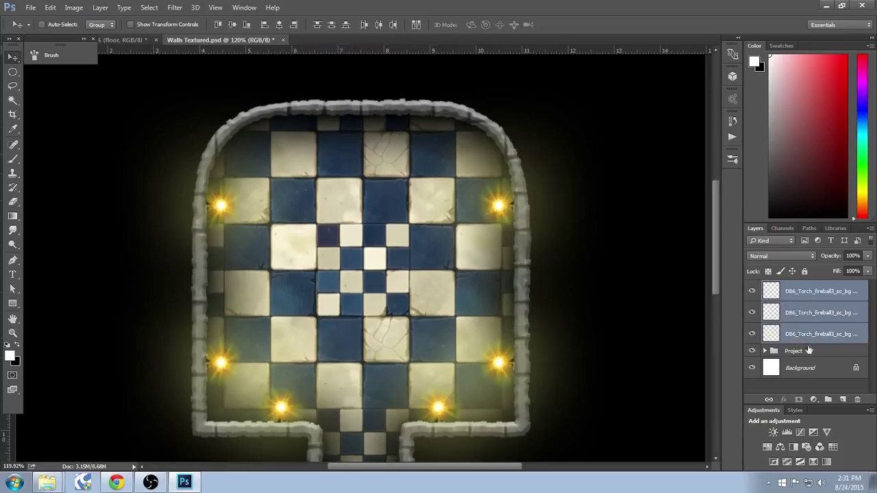
{"action": "key", "text": "ctrl"}
{"action": "key", "text": "ctrl+e"}
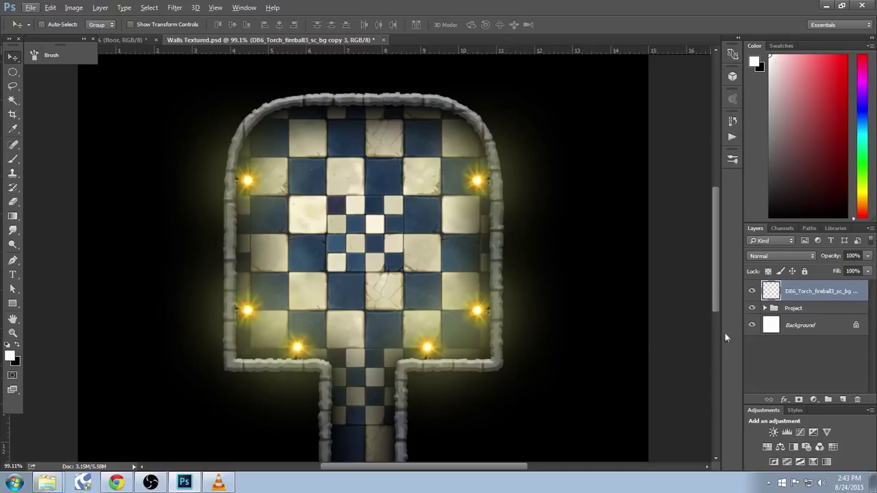
Step: Load Path 1 as a selection and add it as a layer mask on the merged torch layer
{"action": "left_click", "coordinate": [810, 230]}
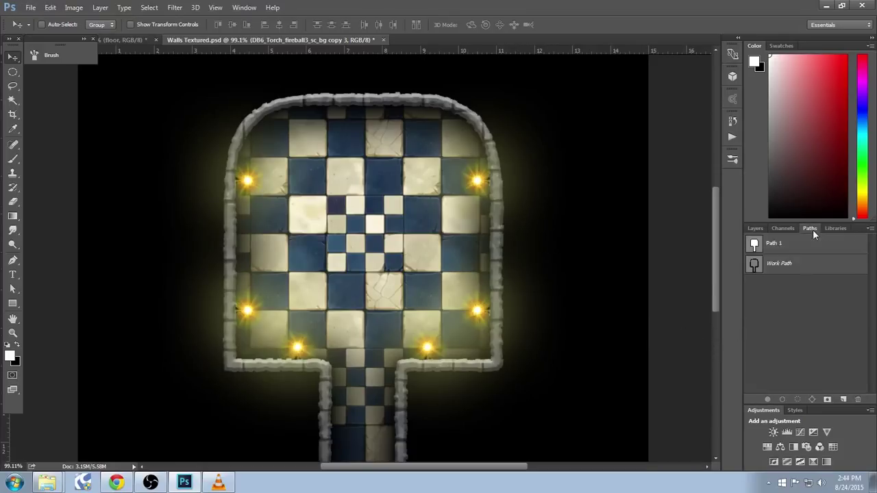
{"action": "left_click", "coordinate": [772, 248]}
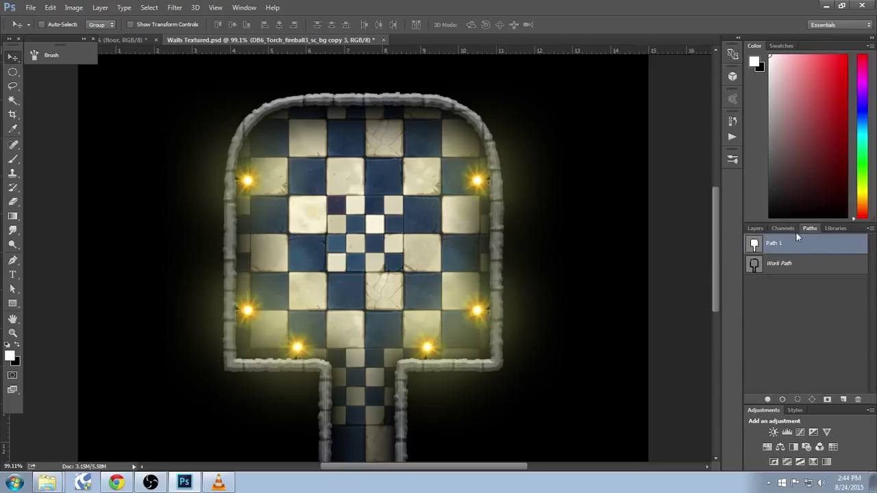
{"action": "right_click", "coordinate": [795, 252]}
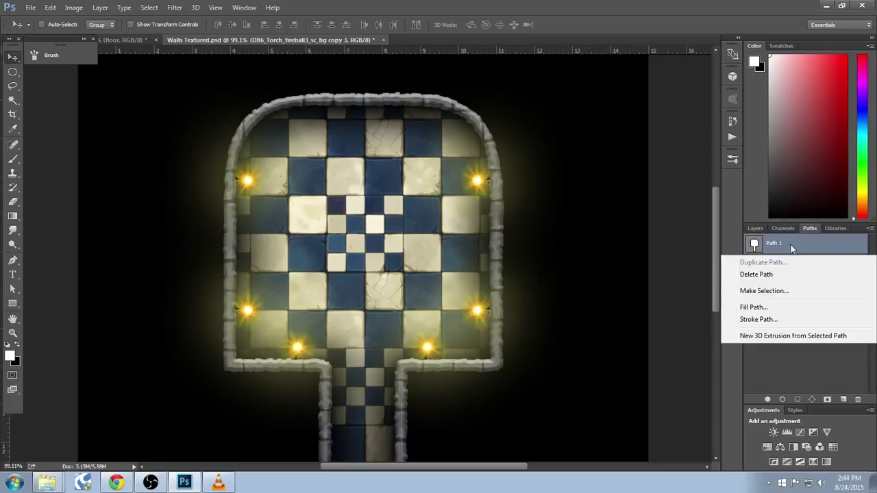
{"action": "left_click", "coordinate": [765, 292]}
{"action": "left_click", "coordinate": [403, 160]}
{"action": "left_click", "coordinate": [755, 228]}
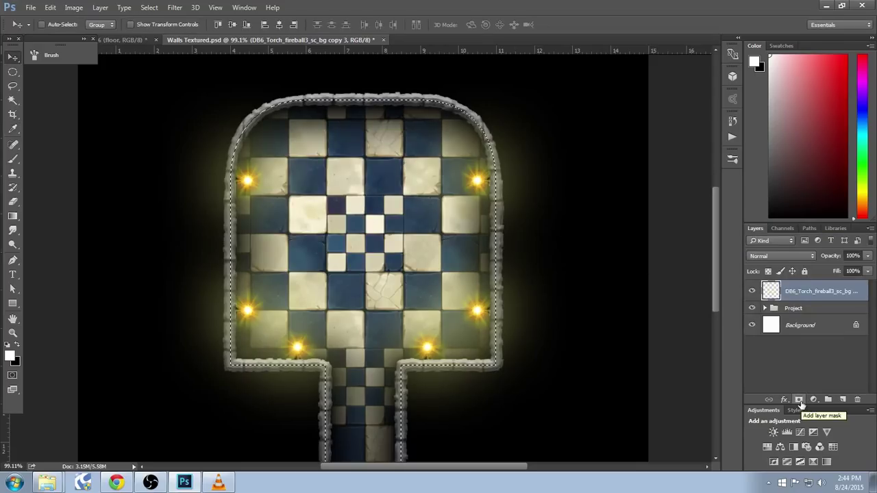
{"action": "left_click", "coordinate": [799, 400]}
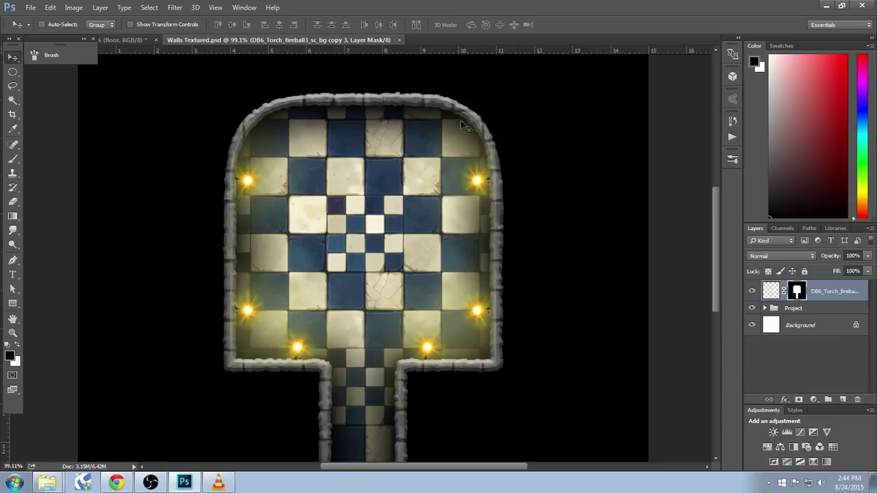
Step: Switch to the Brush tool and choose the soft round 30 px, 0% hardness preset
{"action": "scroll", "coordinate": [501, 288], "scroll_direction": "up", "scroll_amount": 3}
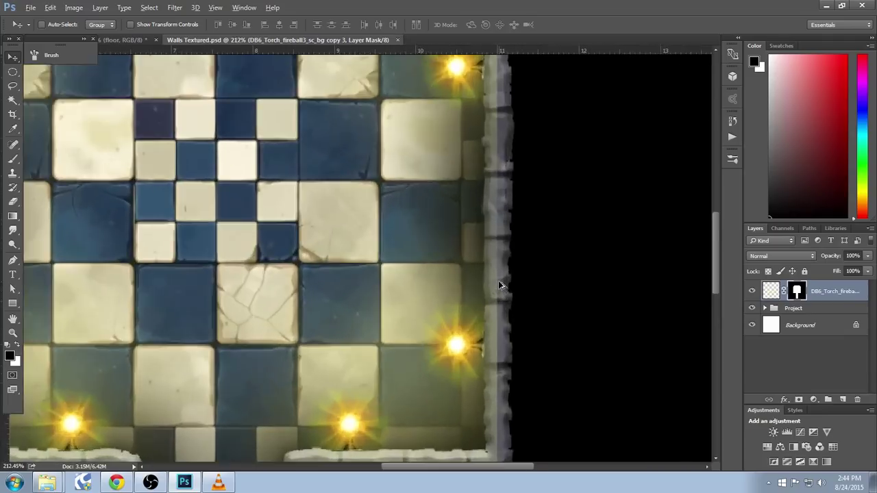
{"action": "scroll", "coordinate": [501, 286], "scroll_direction": "up", "scroll_amount": 2}
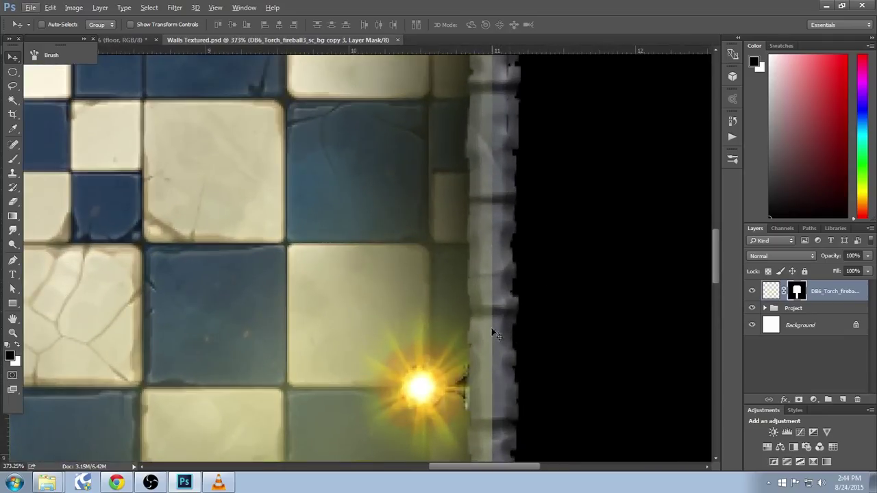
{"action": "scroll", "coordinate": [503, 271], "scroll_direction": "down", "scroll_amount": 1}
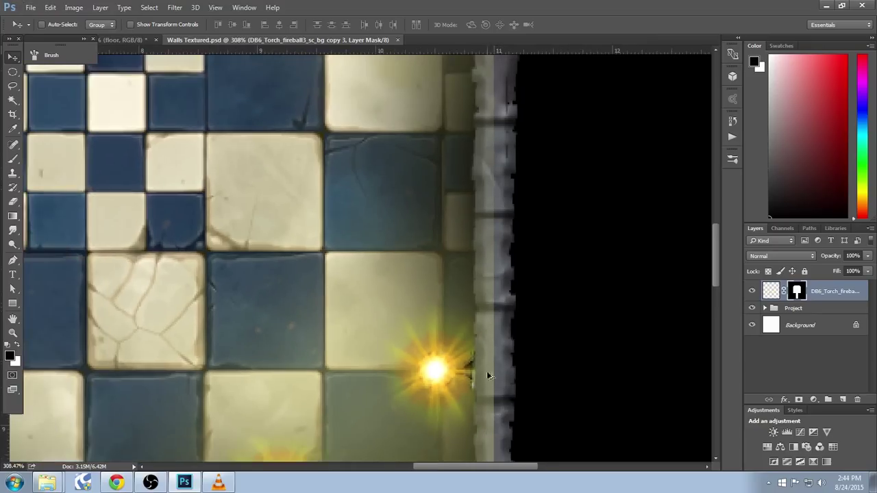
{"action": "scroll", "coordinate": [500, 410], "scroll_direction": "down", "scroll_amount": 4}
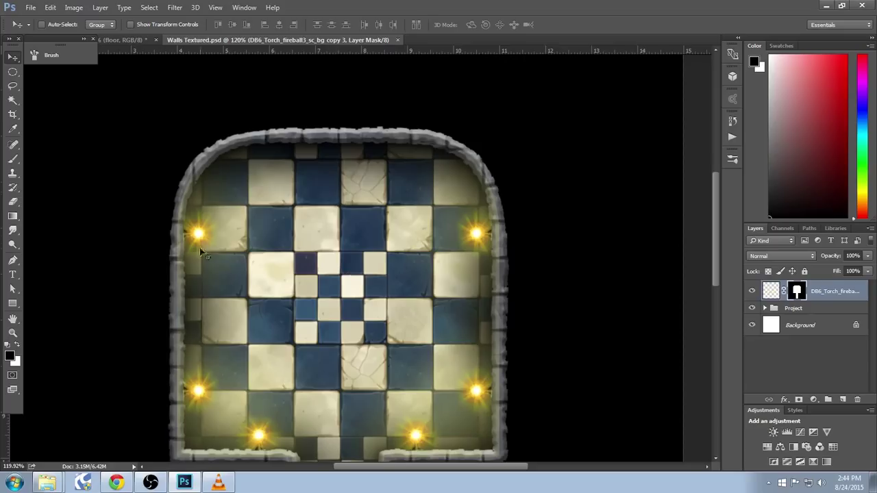
{"action": "left_click", "coordinate": [12, 159]}
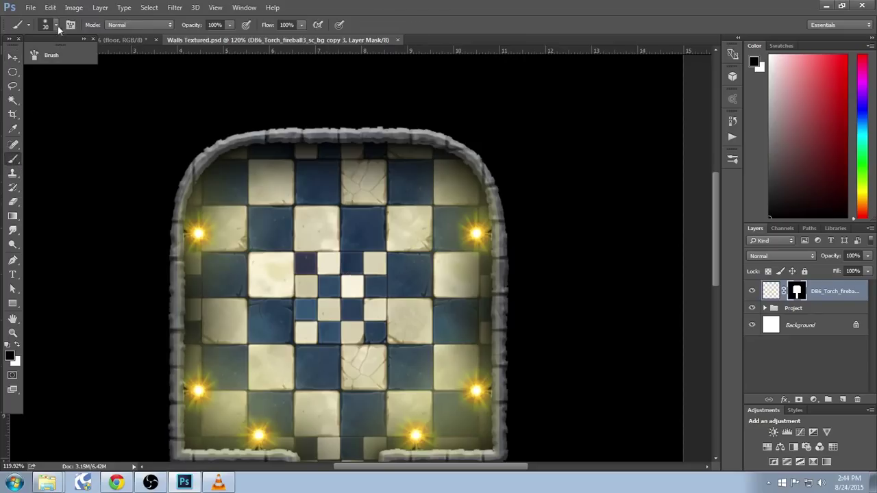
{"action": "left_click", "coordinate": [70, 26]}
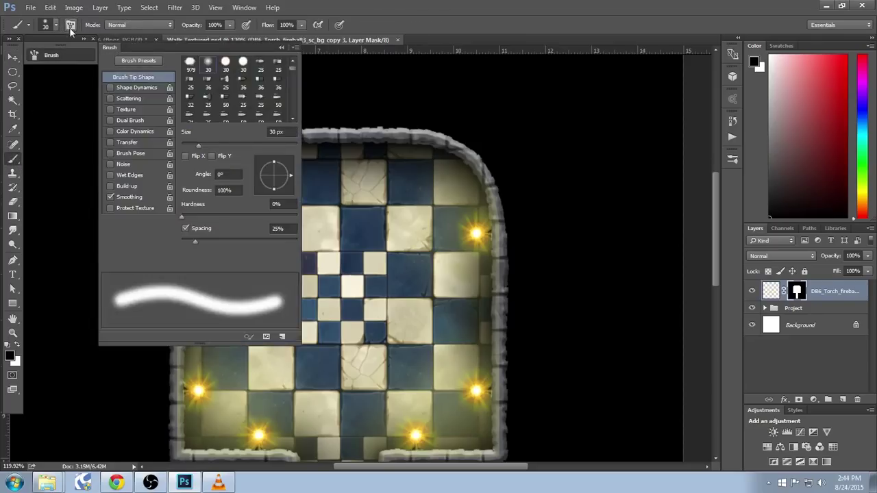
{"action": "left_click", "coordinate": [54, 26]}
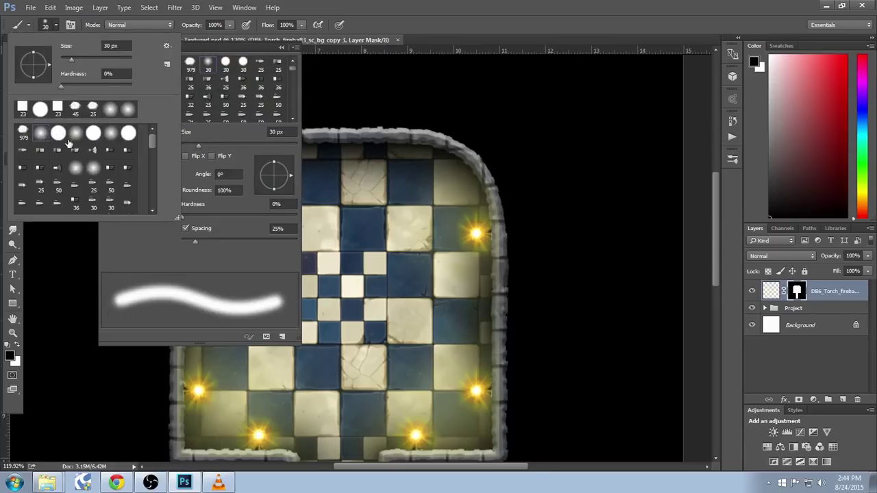
{"action": "left_click", "coordinate": [128, 109]}
{"action": "left_click", "coordinate": [457, 29]}
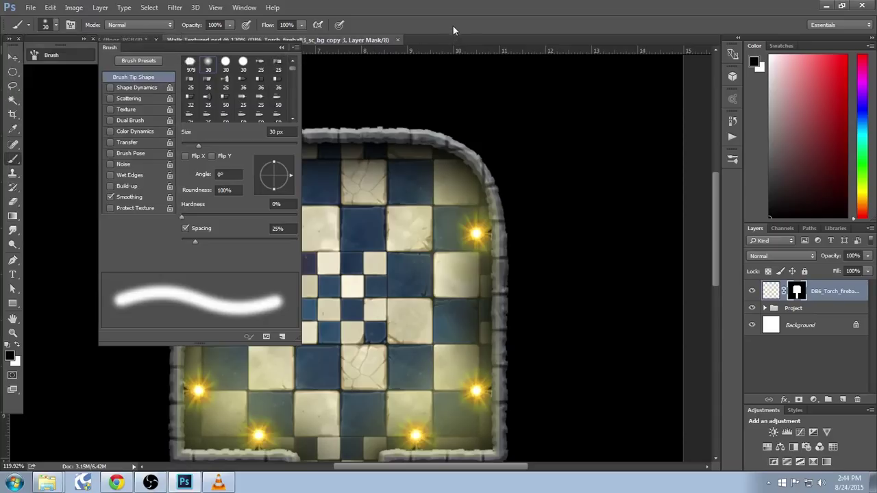
{"action": "left_click", "coordinate": [282, 47]}
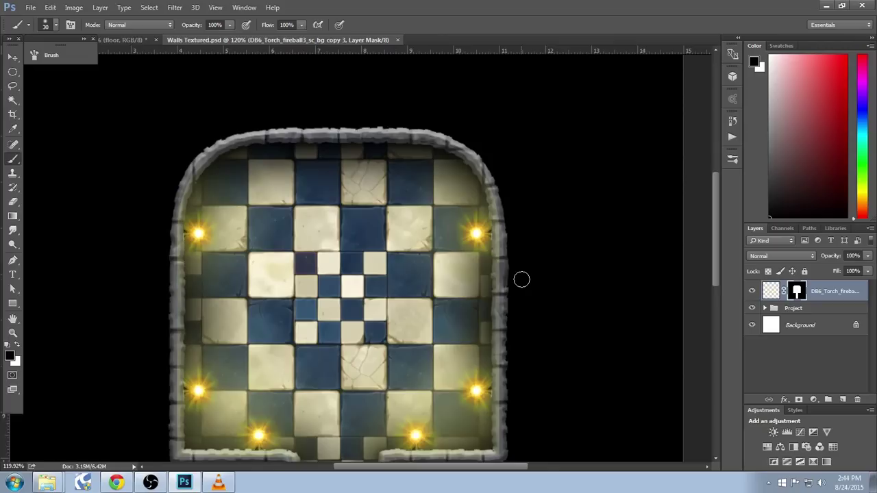
{"action": "scroll", "coordinate": [521, 278], "scroll_direction": "down", "scroll_amount": 2}
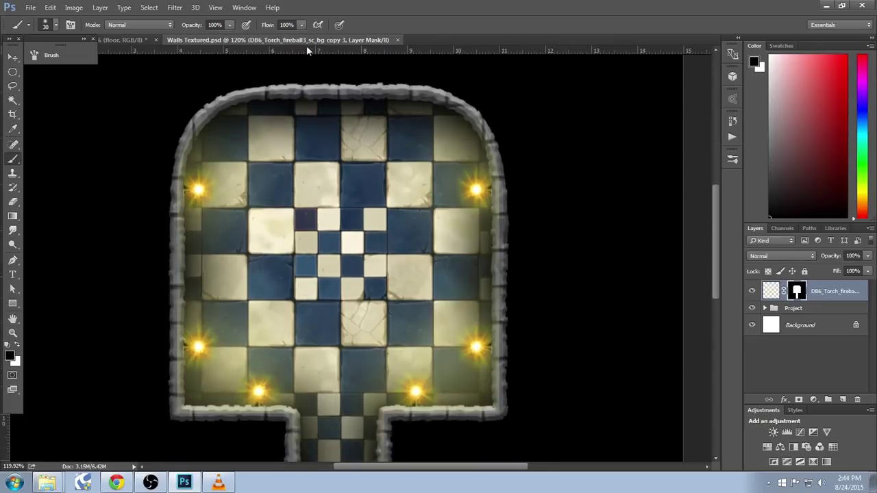
Step: Stroke Path 1 with the Brush into the torch mask, then deselect the path
{"action": "left_click", "coordinate": [809, 230]}
{"action": "left_click", "coordinate": [775, 247]}
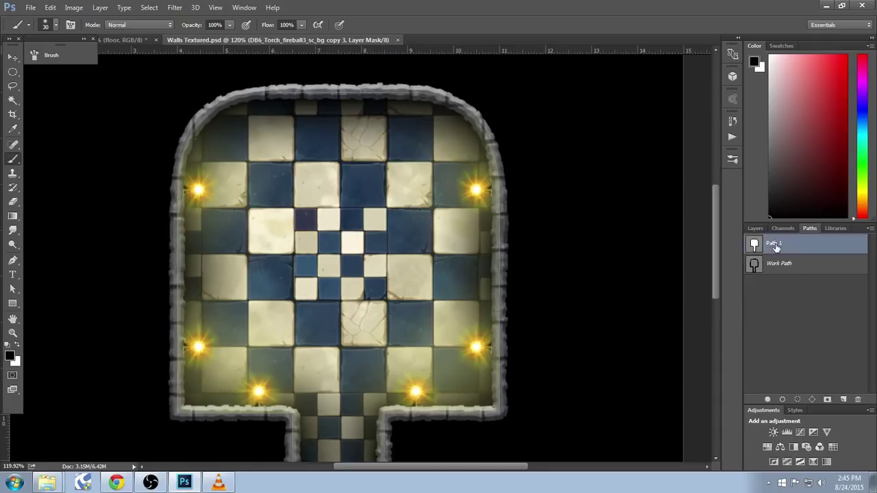
{"action": "right_click", "coordinate": [775, 247]}
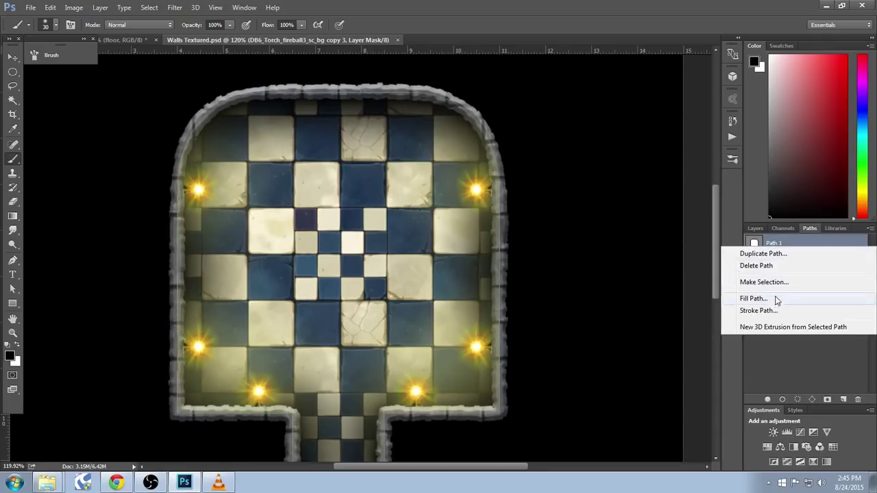
{"action": "left_click", "coordinate": [757, 310]}
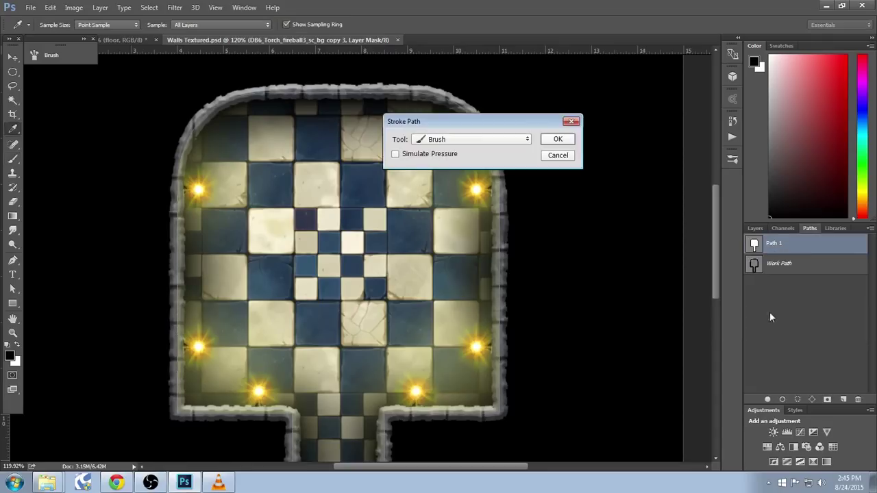
{"action": "left_click", "coordinate": [559, 140]}
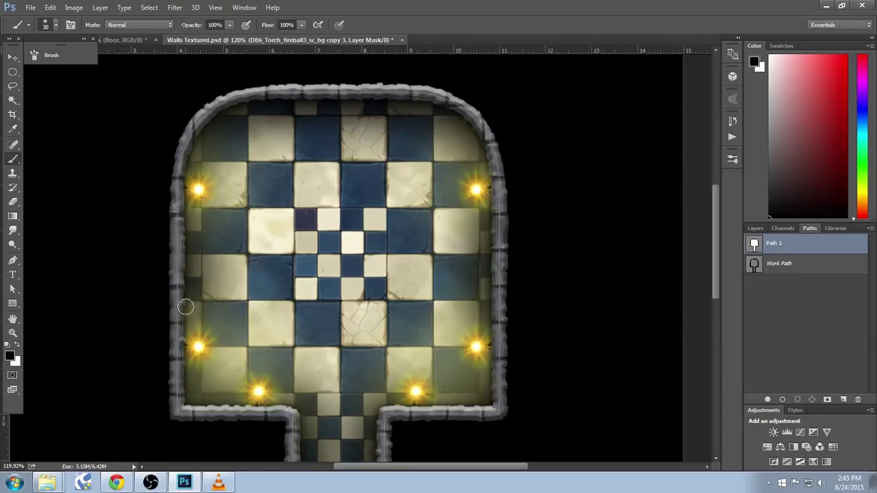
{"action": "scroll", "coordinate": [497, 336], "scroll_direction": "up", "scroll_amount": 4}
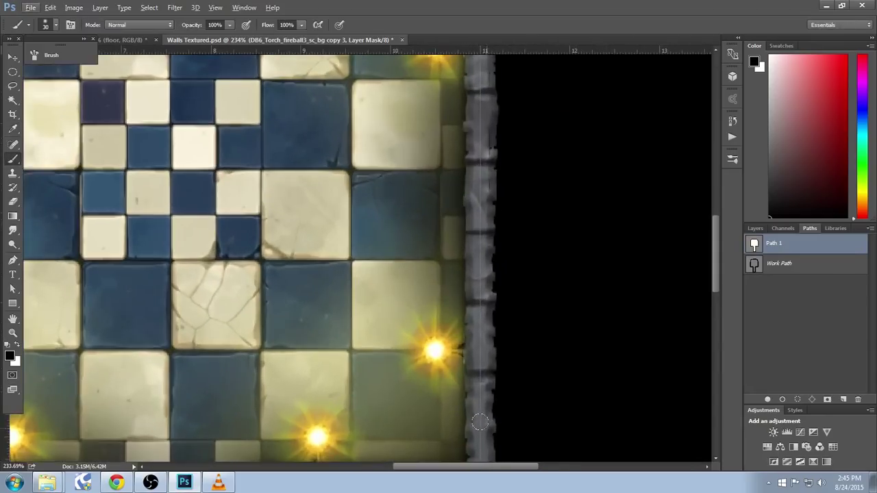
{"action": "scroll", "coordinate": [481, 251], "scroll_direction": "down", "scroll_amount": 3}
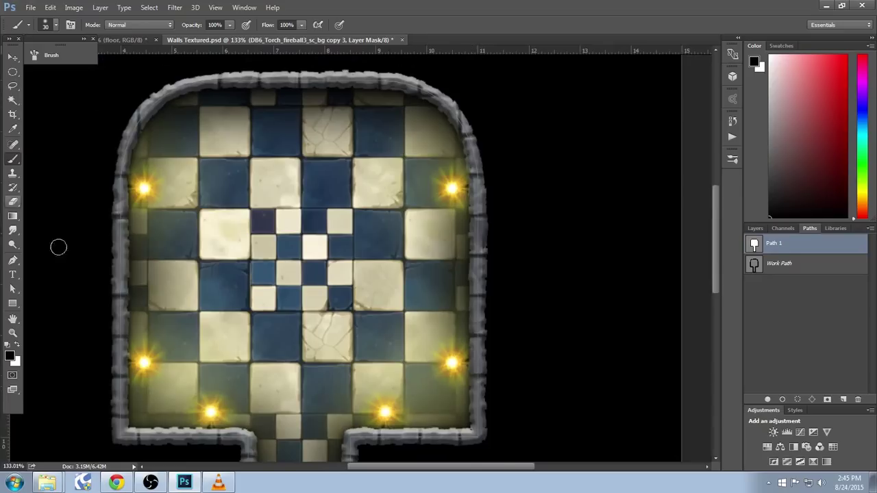
{"action": "left_click", "coordinate": [787, 319]}
{"action": "scroll", "coordinate": [538, 324], "scroll_direction": "down", "scroll_amount": 2}
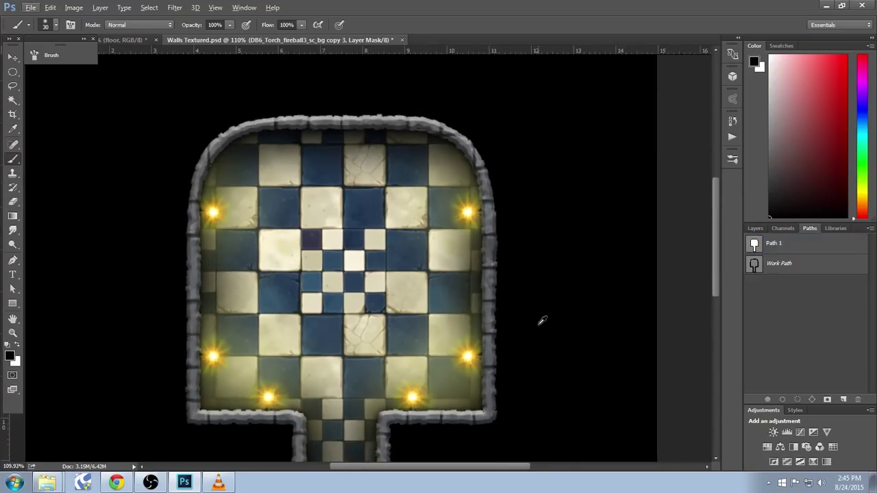
{"action": "scroll", "coordinate": [541, 322], "scroll_direction": "down", "scroll_amount": 2}
{"action": "scroll", "coordinate": [540, 325], "scroll_direction": "down", "scroll_amount": 2}
{"action": "scroll", "coordinate": [540, 327], "scroll_direction": "down", "scroll_amount": 2}
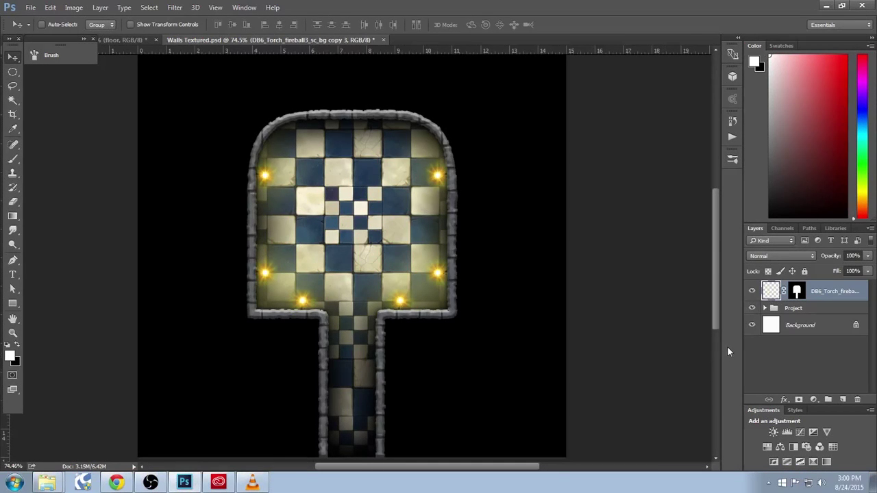
Step: Expand the Project group and drop the DB6_Torch layer in directly above Pattern Fill 1
{"action": "left_click", "coordinate": [766, 308]}
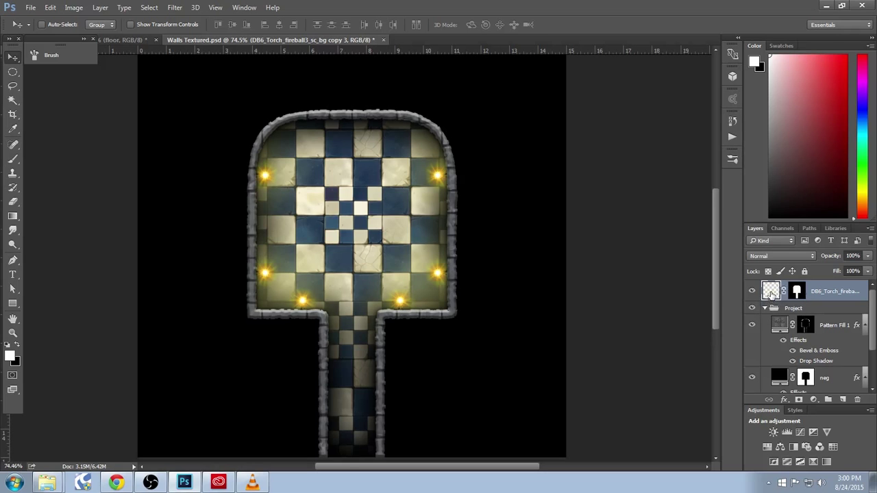
{"action": "left_click_drag", "start_coordinate": [770, 296], "coordinate": [779, 321]}
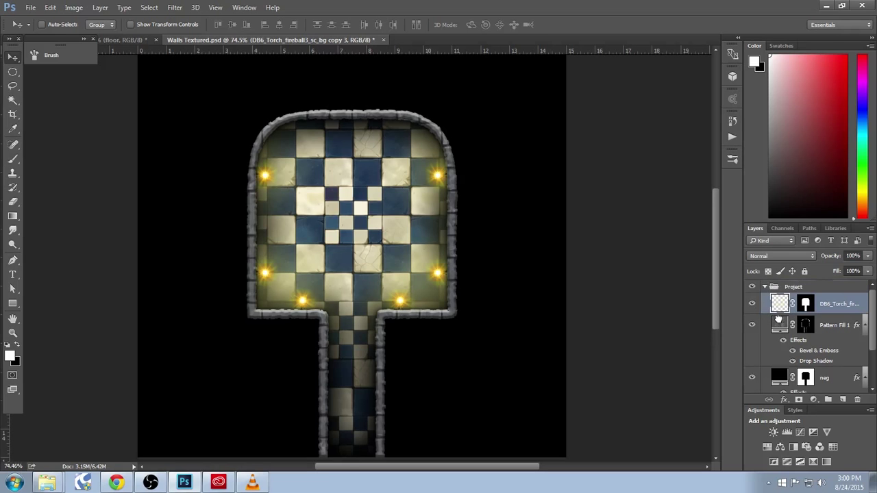
{"action": "left_click", "coordinate": [778, 328]}
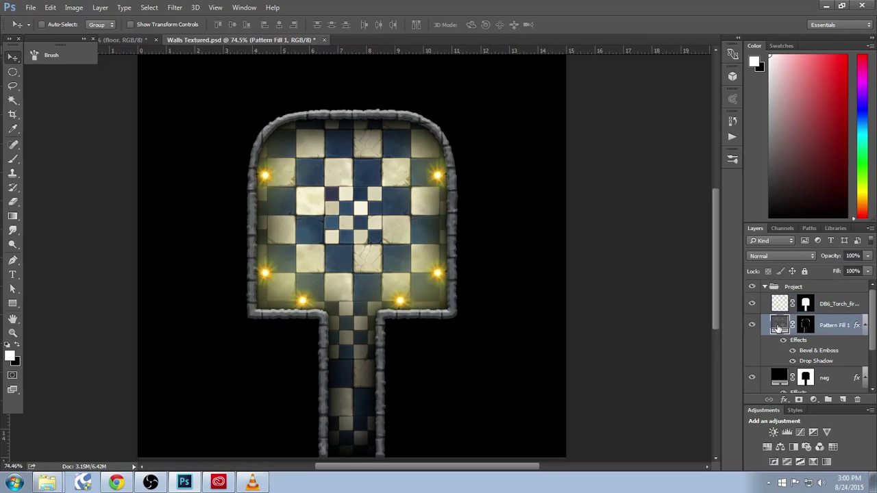
{"action": "left_click_drag", "start_coordinate": [786, 305], "coordinate": [779, 375]}
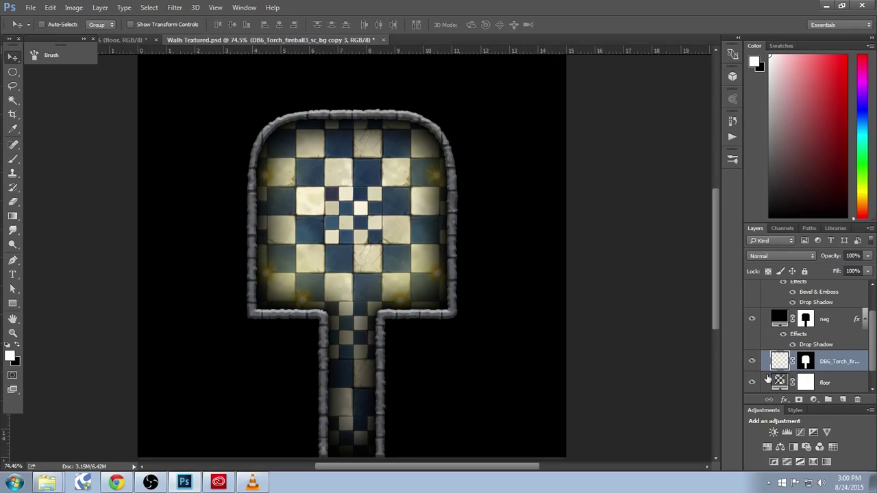
{"action": "scroll", "coordinate": [781, 342], "scroll_direction": "up", "scroll_amount": 2}
{"action": "scroll", "coordinate": [788, 306], "scroll_direction": "up", "scroll_amount": 1}
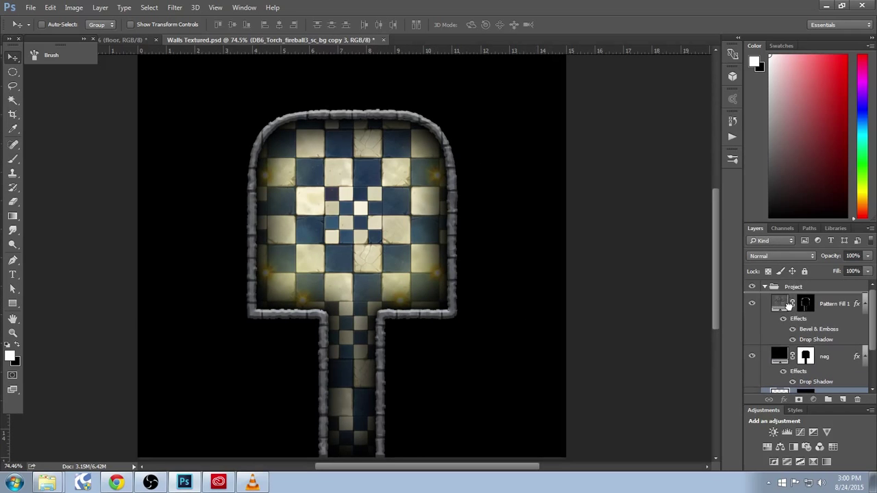
{"action": "left_click_drag", "start_coordinate": [787, 302], "coordinate": [786, 297]}
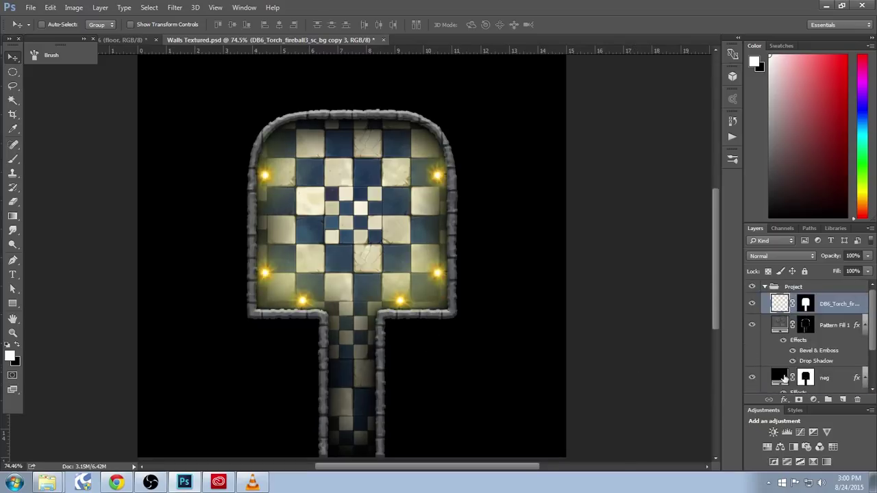
{"action": "scroll", "coordinate": [806, 334], "scroll_direction": "down", "scroll_amount": 1}
{"action": "scroll", "coordinate": [806, 336], "scroll_direction": "up", "scroll_amount": 2}
Step: Create a new layer group above the floor layer and name it 'Objects'
{"action": "scroll", "coordinate": [805, 332], "scroll_direction": "down", "scroll_amount": 3}
{"action": "scroll", "coordinate": [806, 322], "scroll_direction": "down", "scroll_amount": 1}
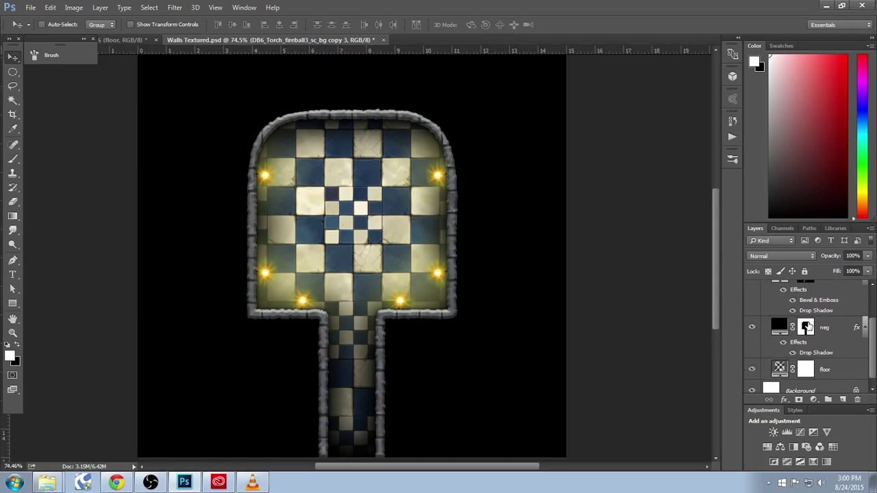
{"action": "scroll", "coordinate": [809, 322], "scroll_direction": "down", "scroll_amount": 1}
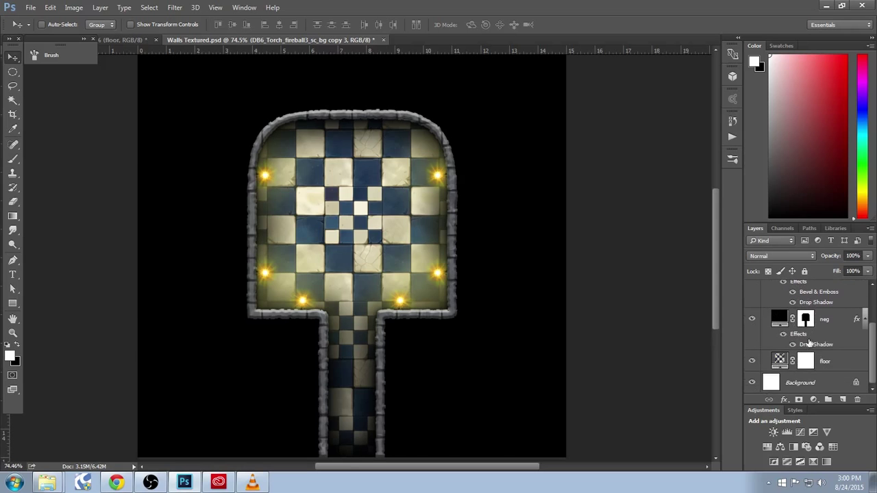
{"action": "left_click", "coordinate": [781, 362]}
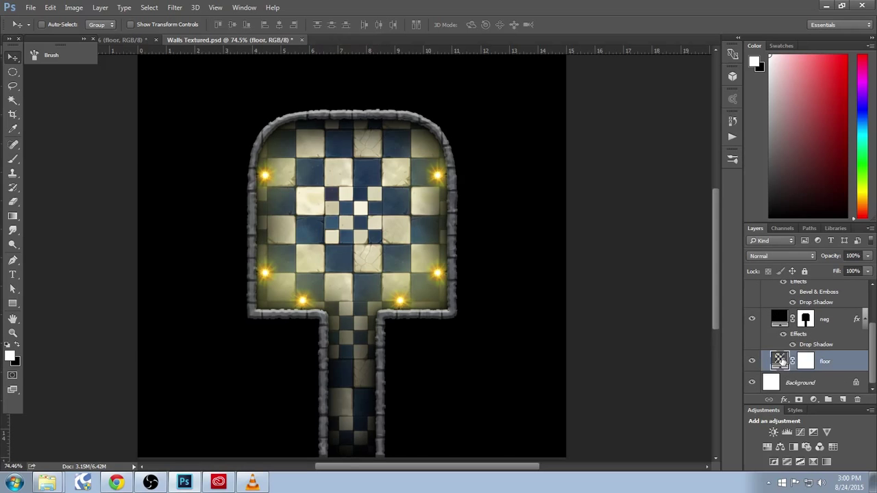
{"action": "left_click", "coordinate": [829, 401]}
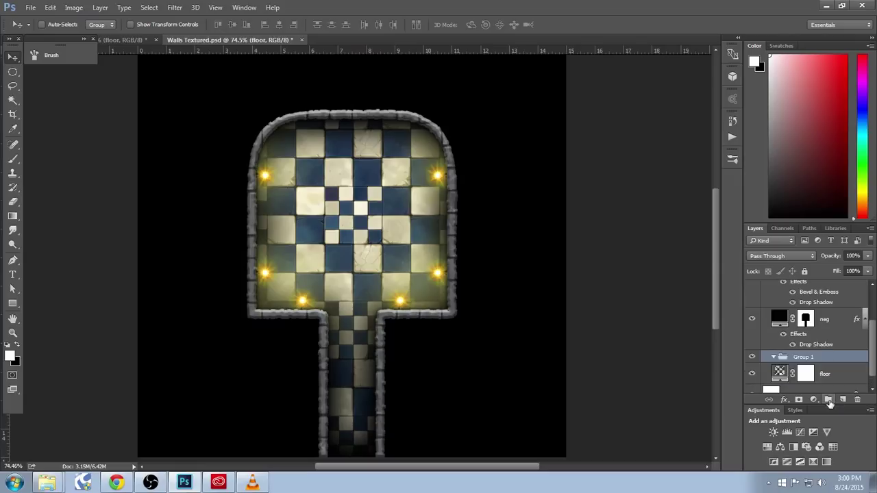
{"action": "double_click", "coordinate": [813, 358]}
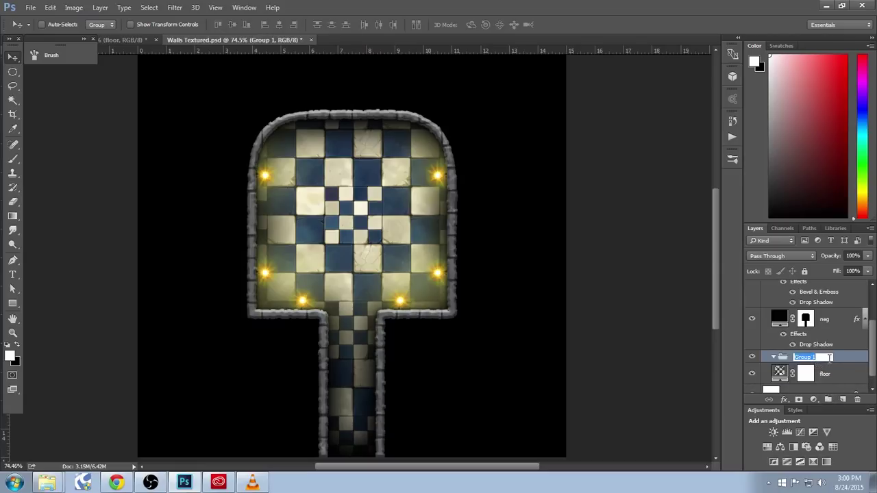
{"action": "type", "text": "Objects"}
{"action": "key", "text": "Return"}
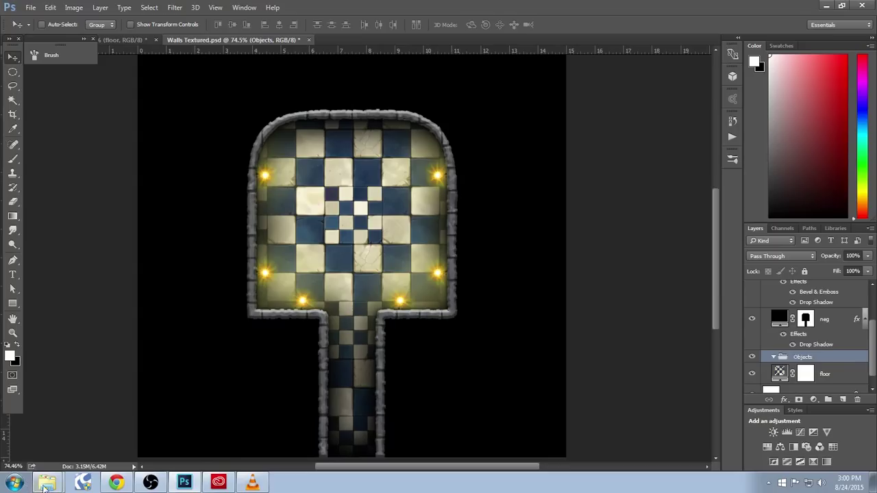
Step: Bring up the Items folder in Explorer and select Sarcophagus.png
{"action": "left_click", "coordinate": [48, 482]}
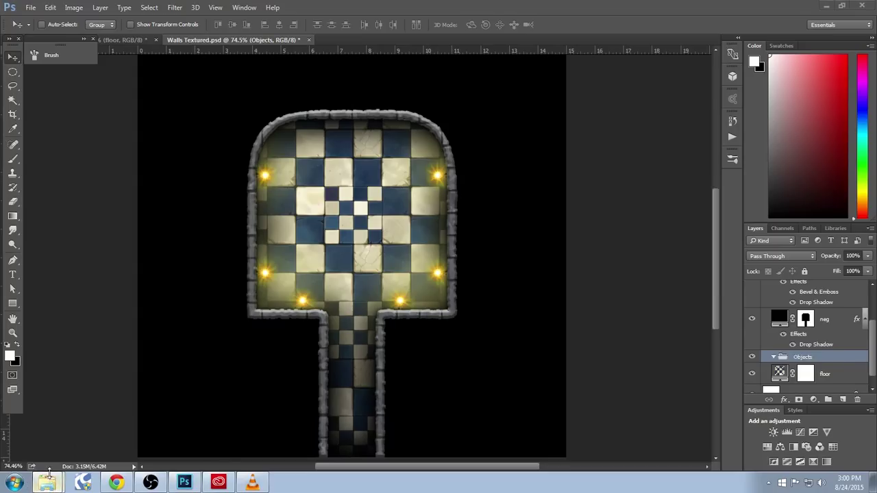
{"action": "left_click", "coordinate": [48, 481]}
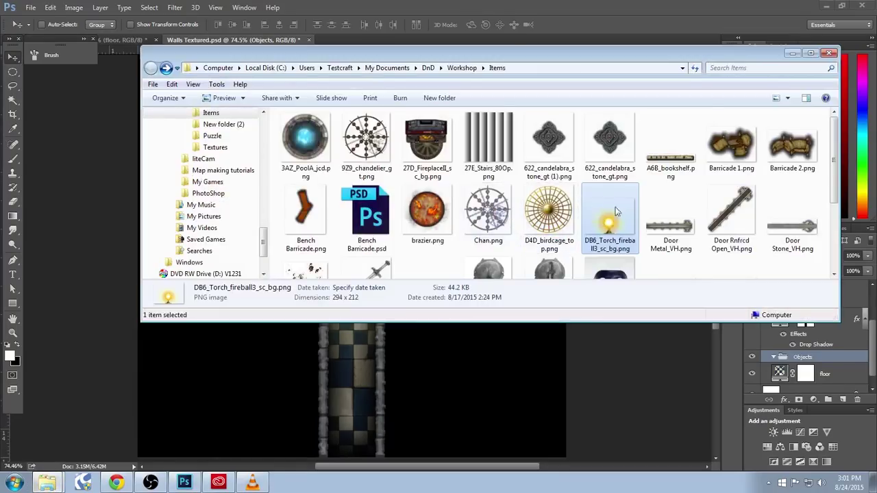
{"action": "scroll", "coordinate": [615, 213], "scroll_direction": "down", "scroll_amount": 2}
{"action": "left_click", "coordinate": [730, 185]}
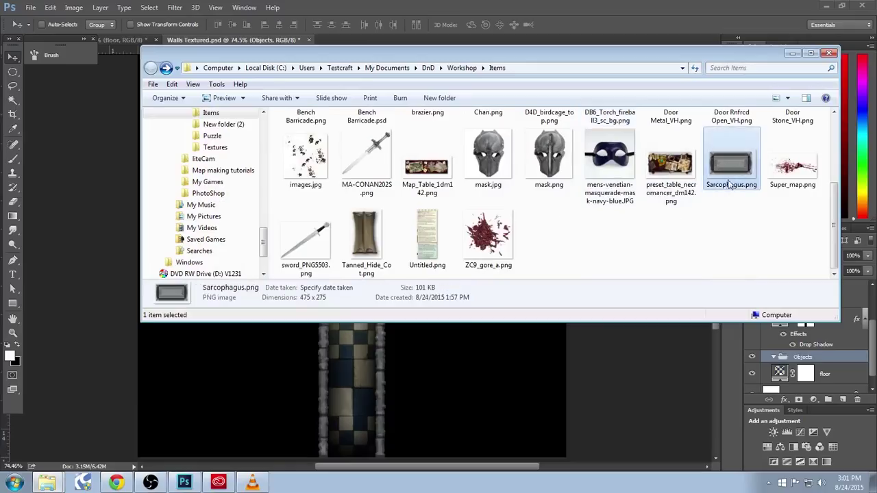
Step: Place Sarcophagus.png into the room, rotate it 90° clockwise, and scale it proportionally to about 52%
{"action": "left_click_drag", "start_coordinate": [730, 185], "coordinate": [414, 398]}
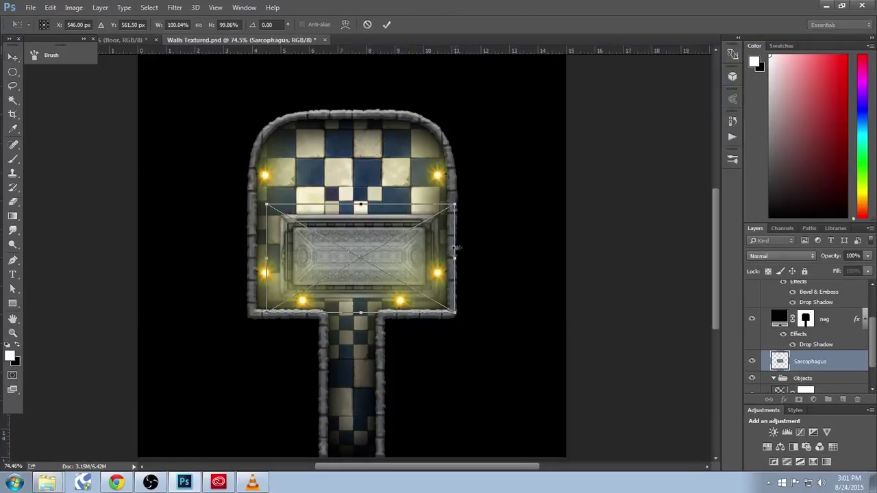
{"action": "left_click_drag", "start_coordinate": [367, 244], "coordinate": [359, 205]}
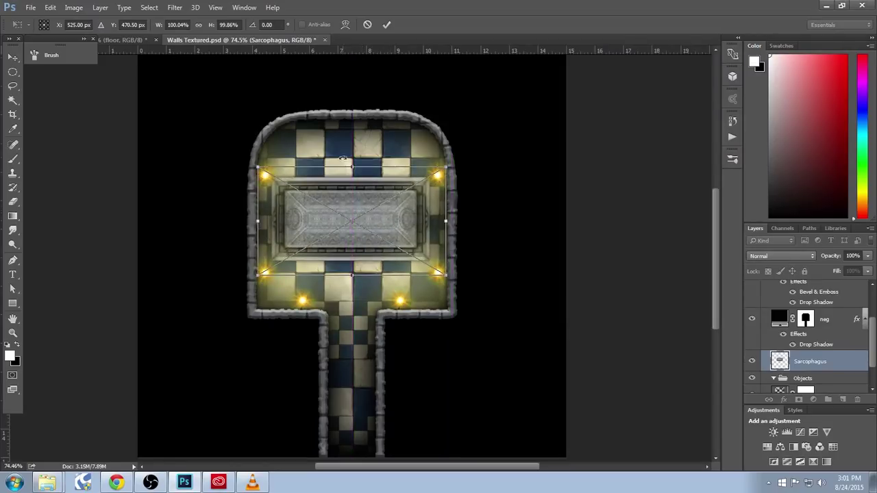
{"action": "right_click", "coordinate": [348, 206]}
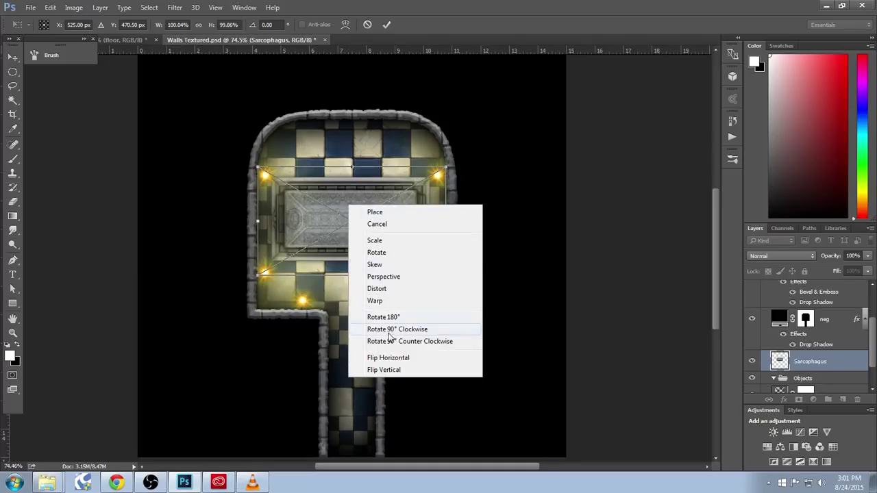
{"action": "left_click", "coordinate": [390, 329]}
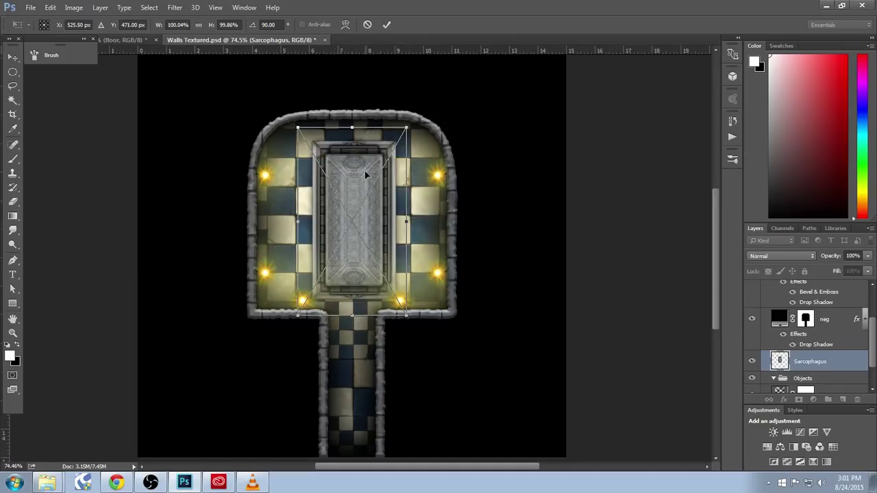
{"action": "left_click", "coordinate": [198, 26]}
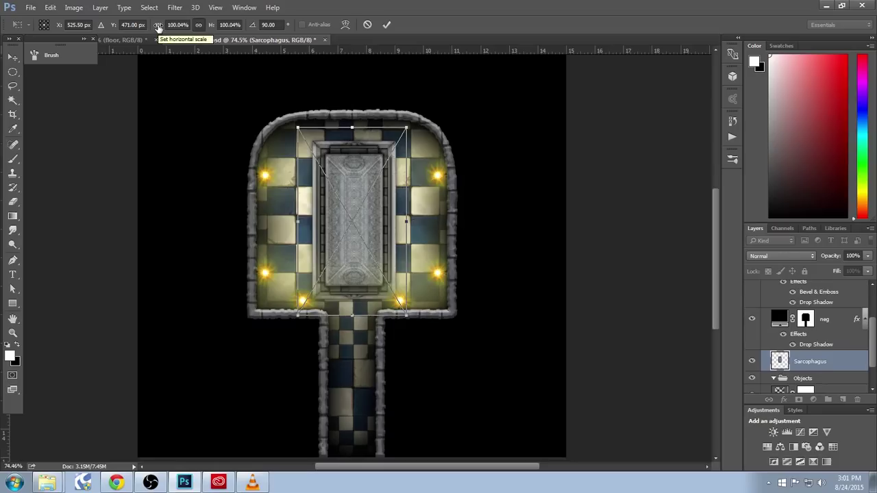
{"action": "left_click_drag", "start_coordinate": [158, 26], "coordinate": [132, 33]}
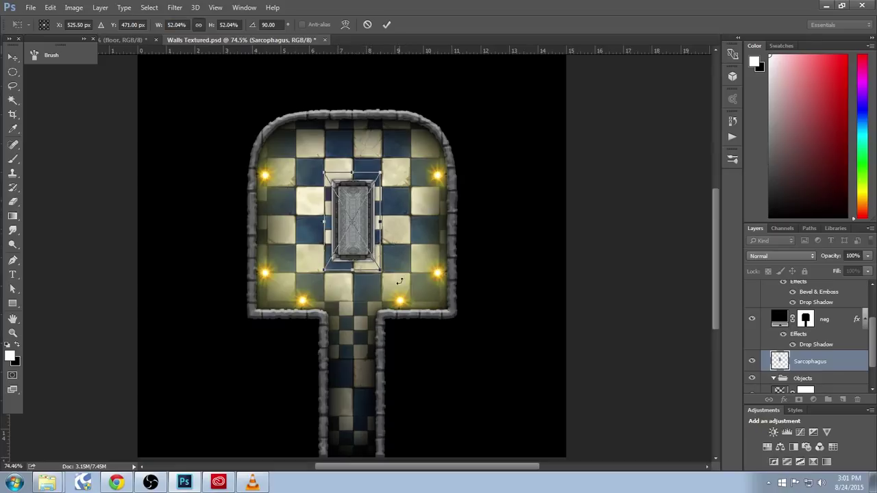
{"action": "key", "text": "Return"}
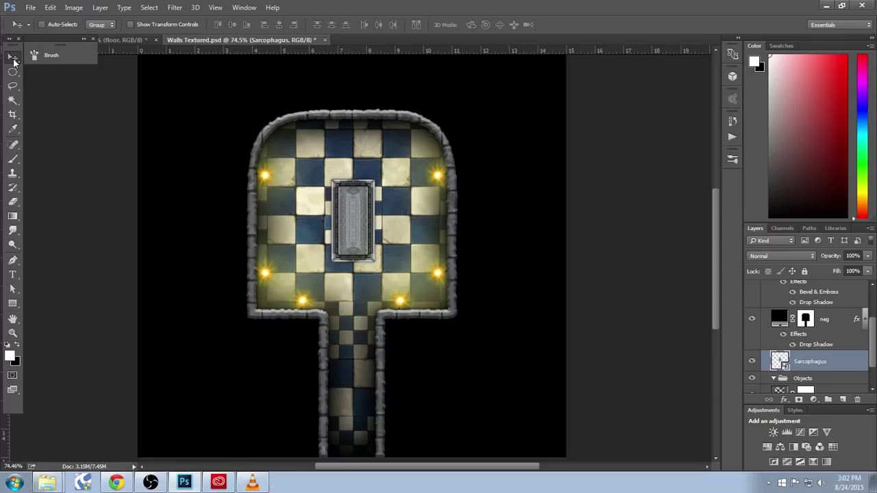
Step: Move the sarcophagus against the top wall and put its layer into the Objects group
{"action": "left_click_drag", "start_coordinate": [343, 236], "coordinate": [340, 190]}
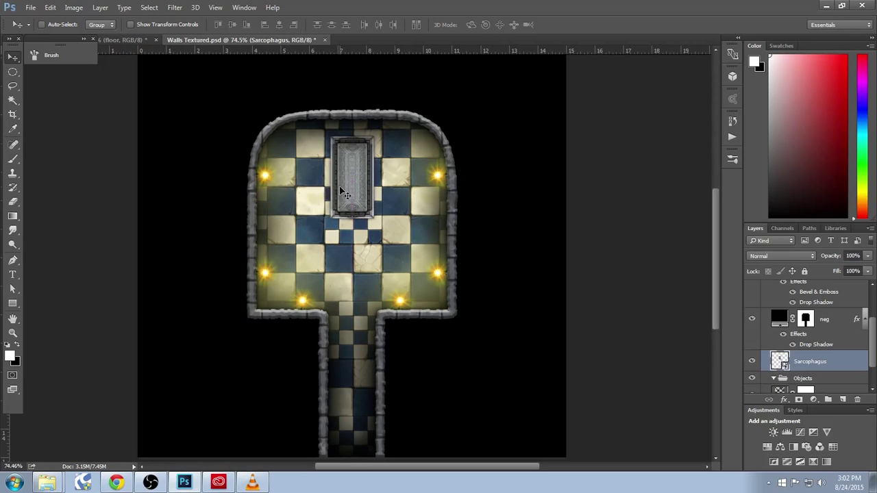
{"action": "left_click_drag", "start_coordinate": [793, 370], "coordinate": [798, 381]}
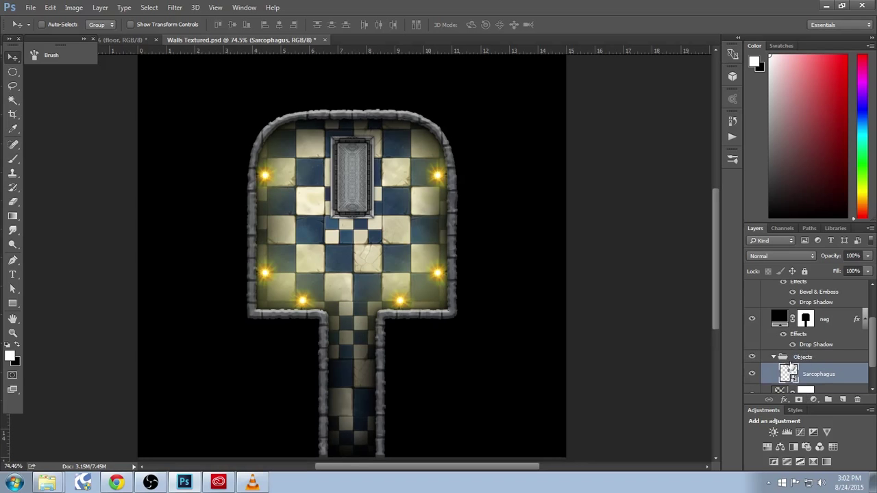
{"action": "scroll", "coordinate": [789, 367], "scroll_direction": "down", "scroll_amount": 1}
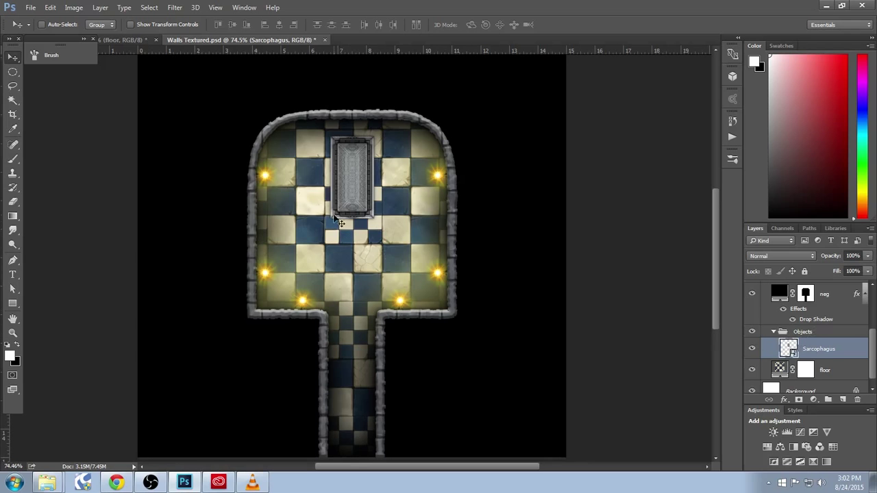
{"action": "left_click_drag", "start_coordinate": [363, 216], "coordinate": [363, 210]}
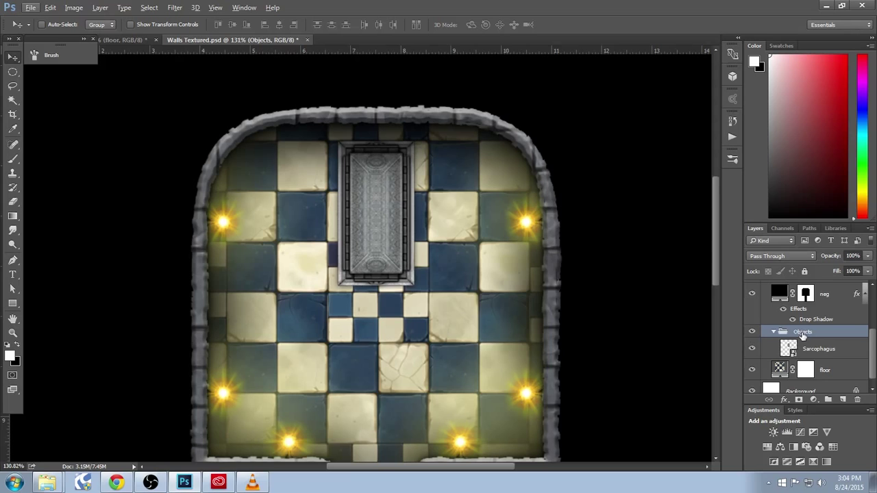
Step: Add a Drop Shadow effect to the Objects group and delete the extra Drop Shadow entries
{"action": "left_click", "coordinate": [785, 399]}
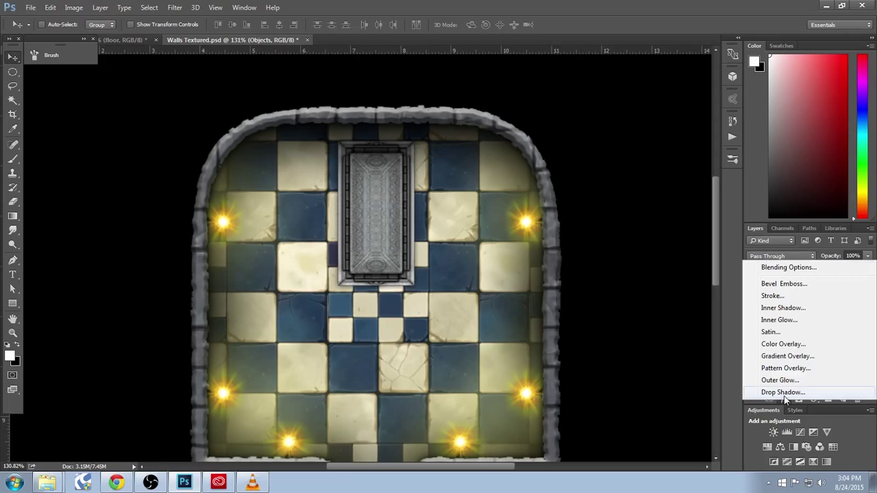
{"action": "left_click", "coordinate": [785, 395]}
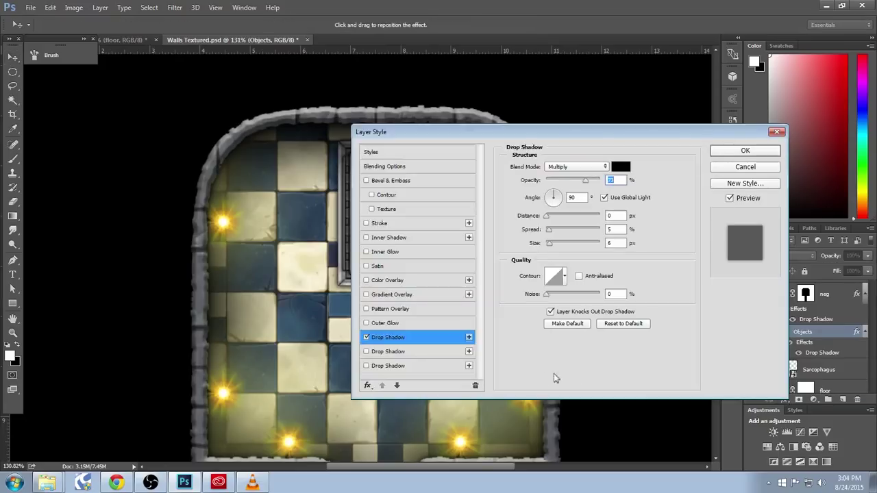
{"action": "left_click", "coordinate": [388, 351]}
{"action": "left_click", "coordinate": [475, 385]}
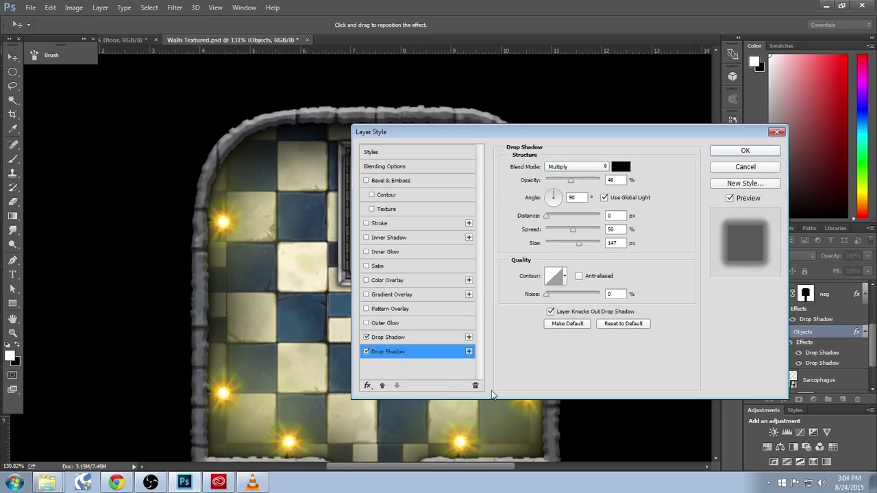
{"action": "left_click", "coordinate": [475, 386]}
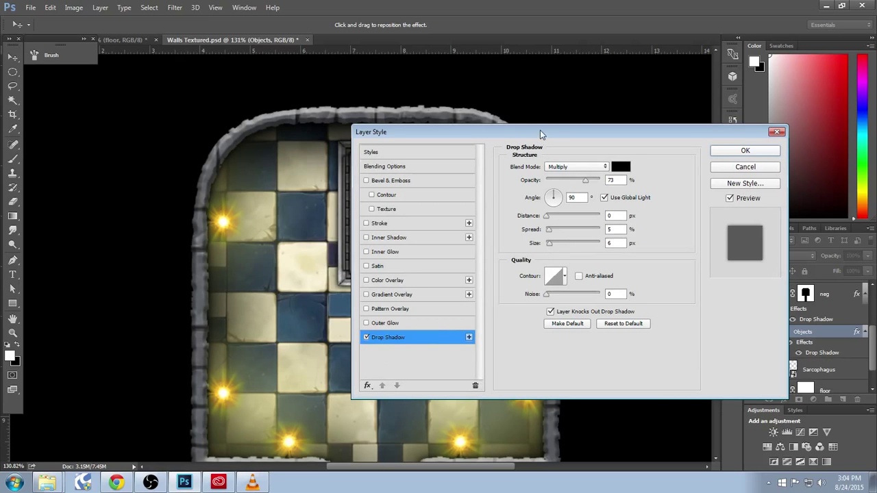
Step: Move the Layer Style window off the room and increase the shadow's Spread slightly
{"action": "left_click_drag", "start_coordinate": [540, 134], "coordinate": [206, 193]}
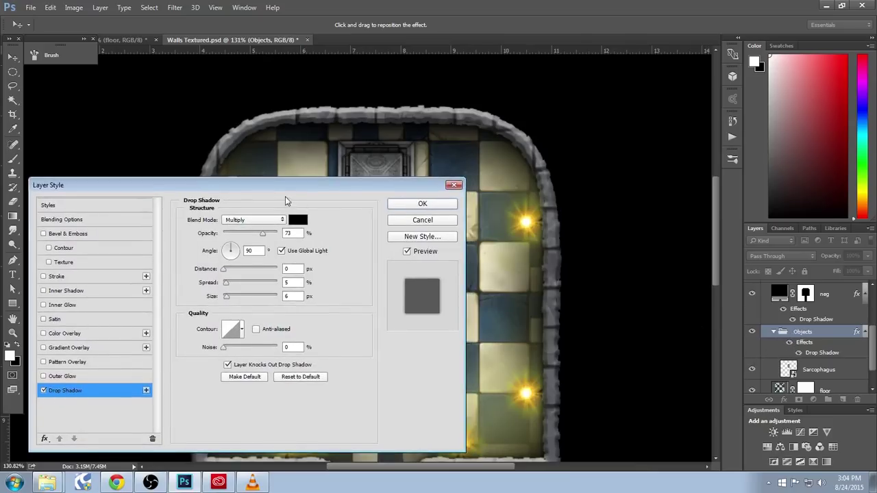
{"action": "left_click_drag", "start_coordinate": [287, 189], "coordinate": [342, 154]}
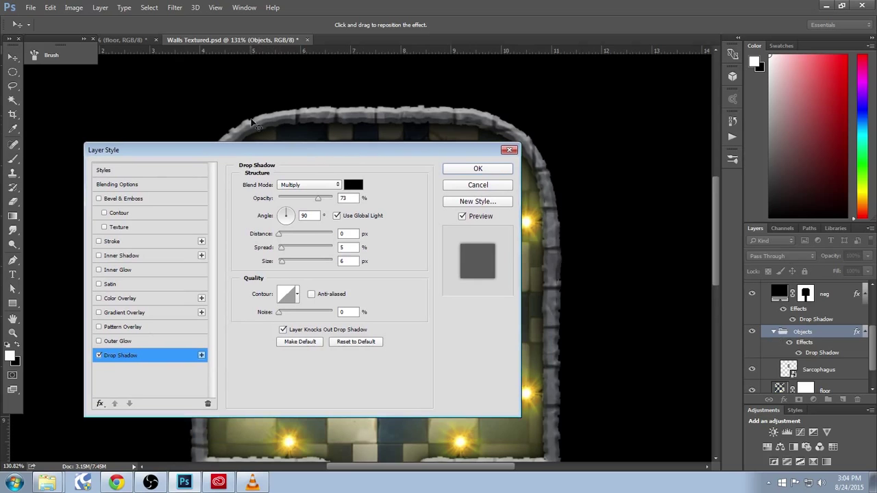
{"action": "left_click_drag", "start_coordinate": [96, 150], "coordinate": [414, 191]}
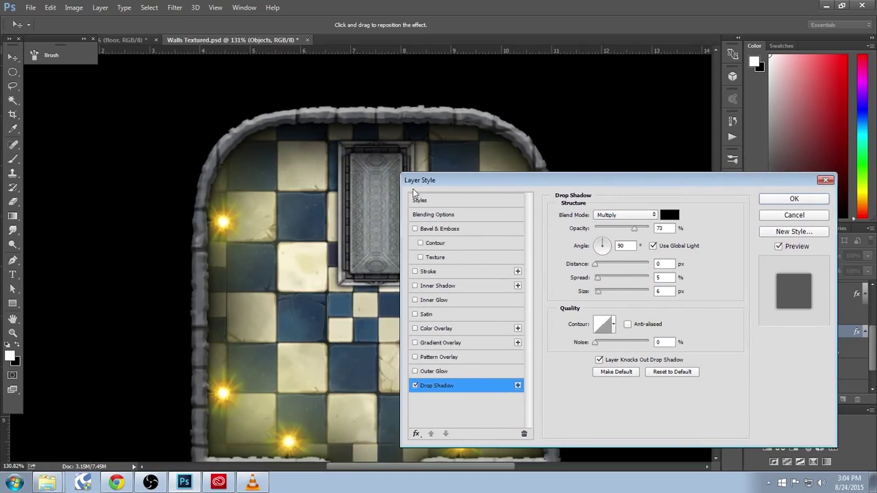
{"action": "left_click_drag", "start_coordinate": [569, 183], "coordinate": [604, 129]}
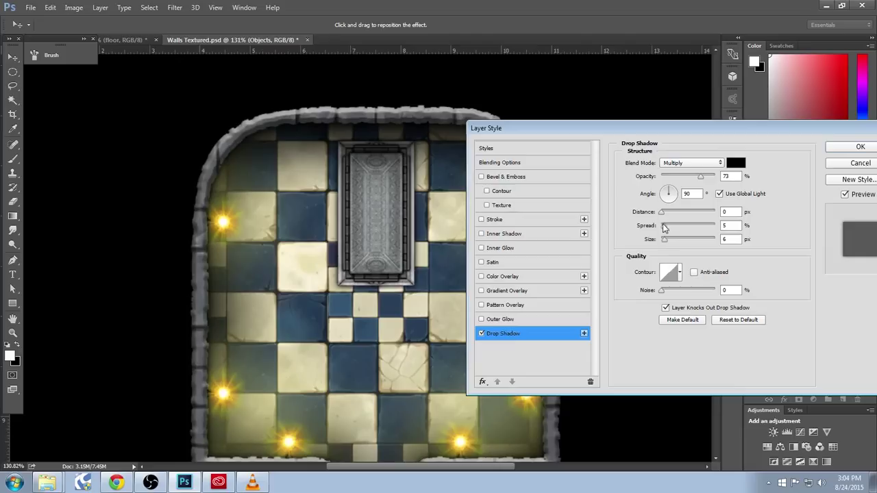
{"action": "left_click_drag", "start_coordinate": [663, 231], "coordinate": [666, 227]}
Step: Add a second Drop Shadow to the Objects group with 26% spread and 117 px size, then apply both
{"action": "left_click", "coordinate": [584, 334]}
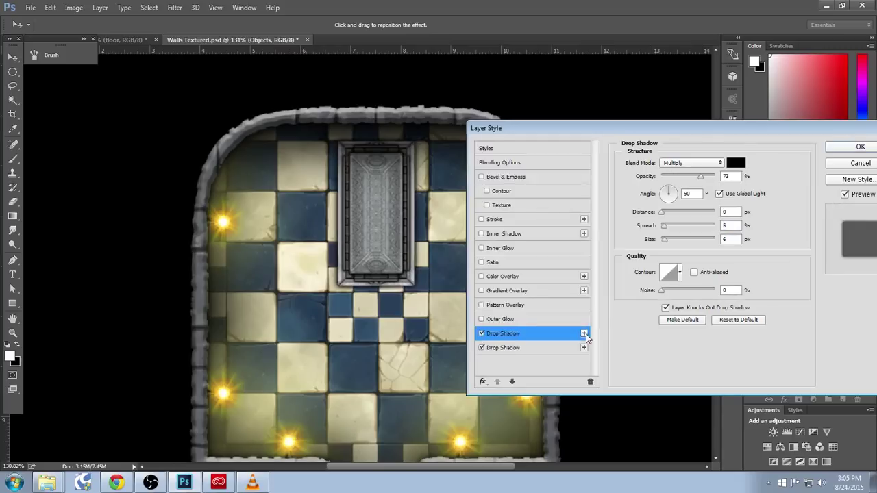
{"action": "left_click", "coordinate": [496, 349]}
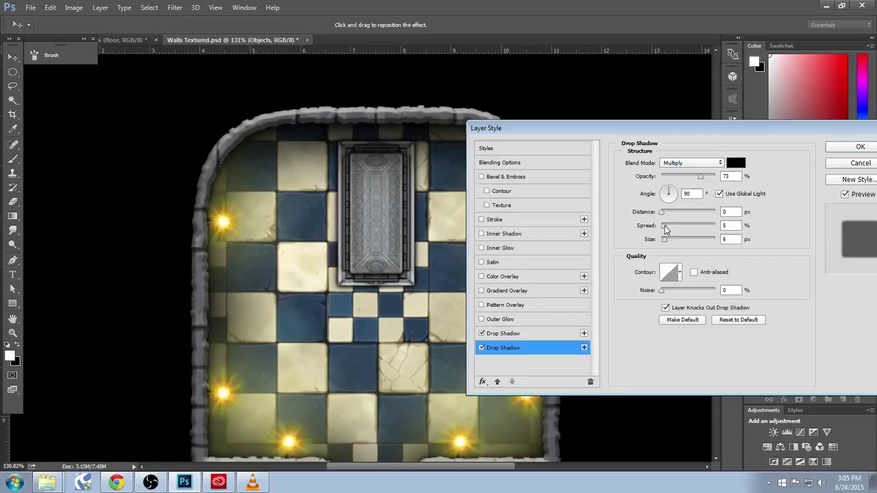
{"action": "left_click_drag", "start_coordinate": [665, 225], "coordinate": [686, 243]}
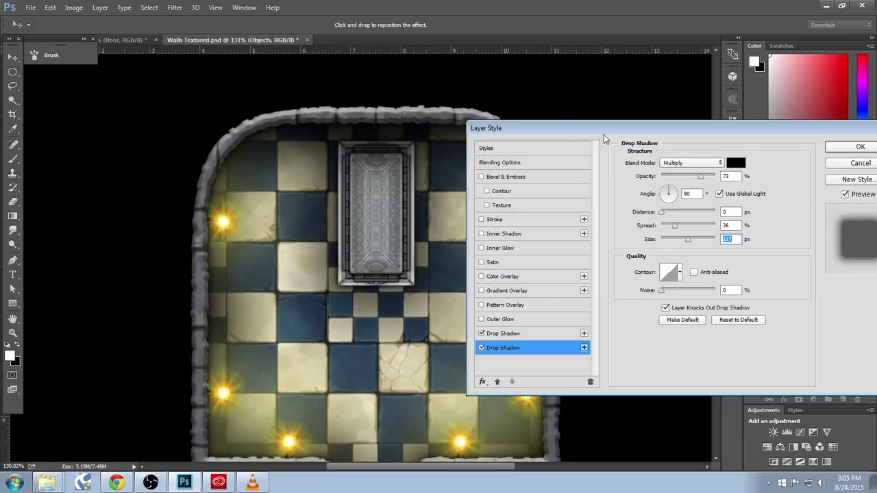
{"action": "left_click_drag", "start_coordinate": [604, 133], "coordinate": [499, 120]}
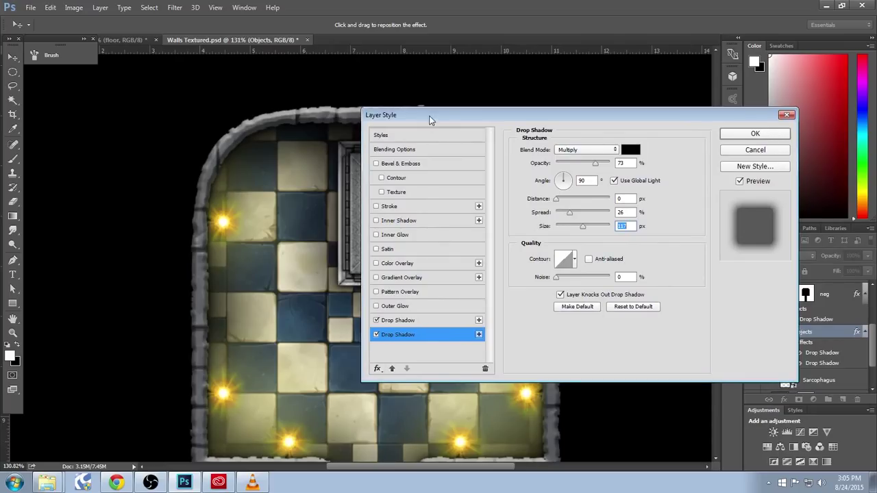
{"action": "left_click_drag", "start_coordinate": [430, 120], "coordinate": [455, 106]}
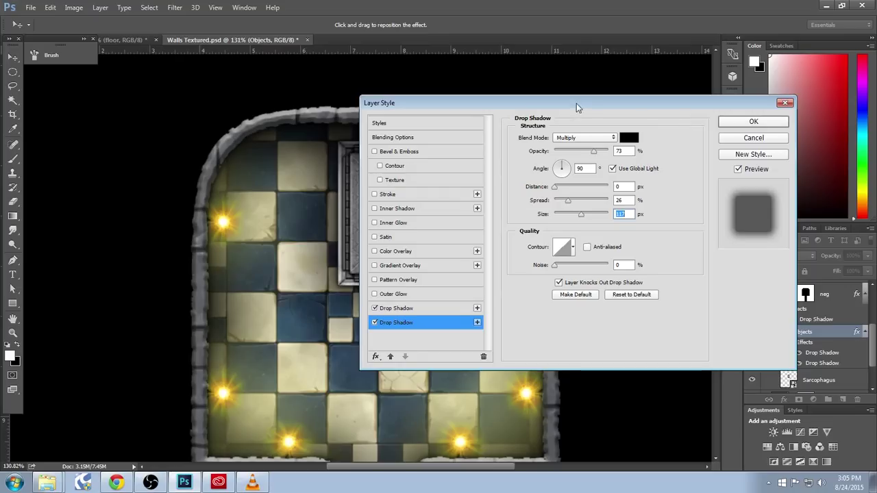
{"action": "left_click_drag", "start_coordinate": [576, 103], "coordinate": [602, 106]}
{"action": "left_click", "coordinate": [758, 125]}
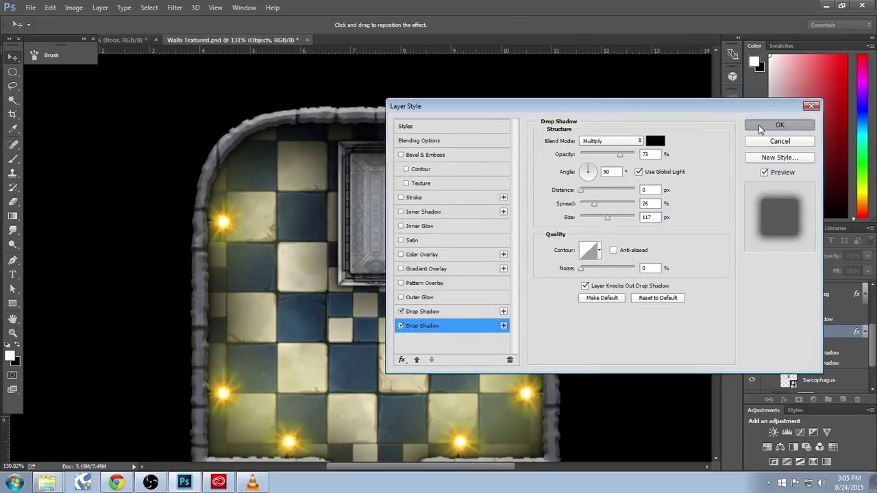
{"action": "scroll", "coordinate": [343, 267], "scroll_direction": "down", "scroll_amount": 2}
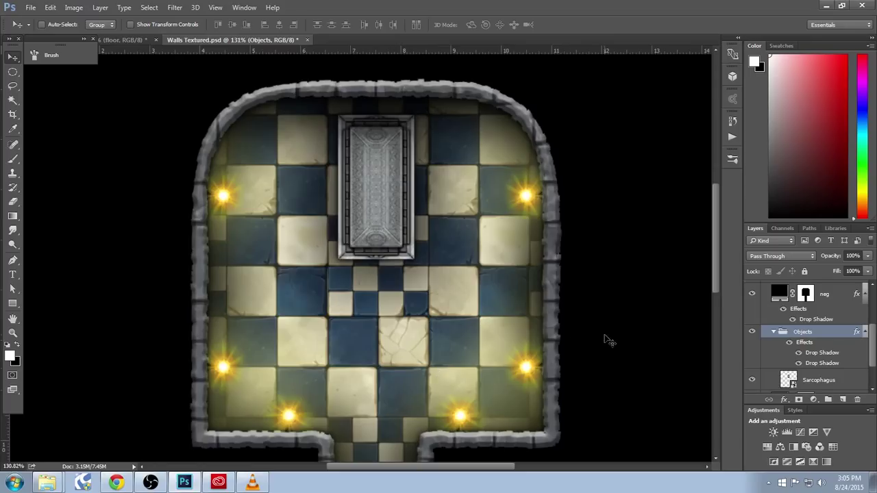
{"action": "scroll", "coordinate": [642, 318], "scroll_direction": "down", "scroll_amount": 3}
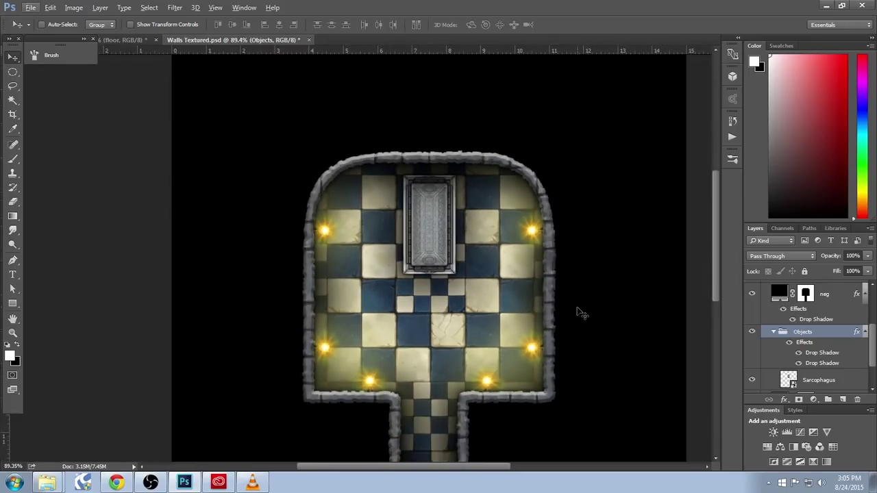
{"action": "scroll", "coordinate": [579, 309], "scroll_direction": "down", "scroll_amount": 2}
{"action": "scroll", "coordinate": [583, 312], "scroll_direction": "down", "scroll_amount": 3}
{"action": "scroll", "coordinate": [582, 312], "scroll_direction": "up", "scroll_amount": 4}
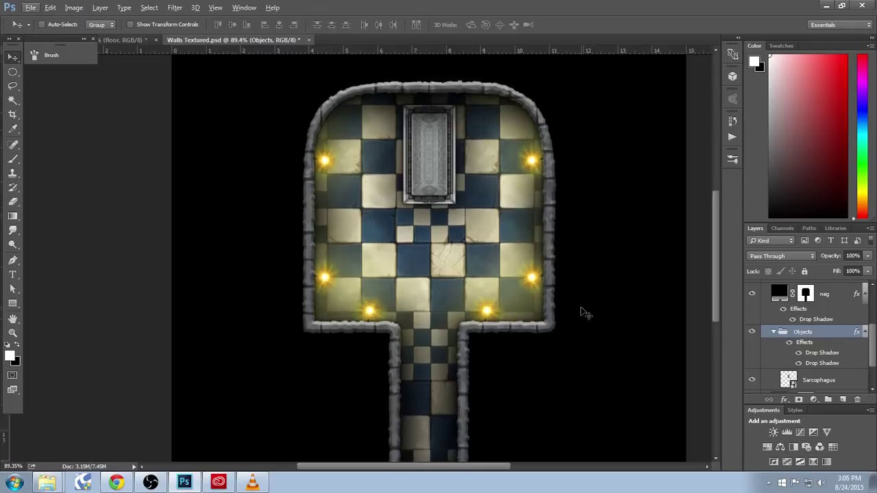
{"action": "scroll", "coordinate": [584, 314], "scroll_direction": "down", "scroll_amount": 1}
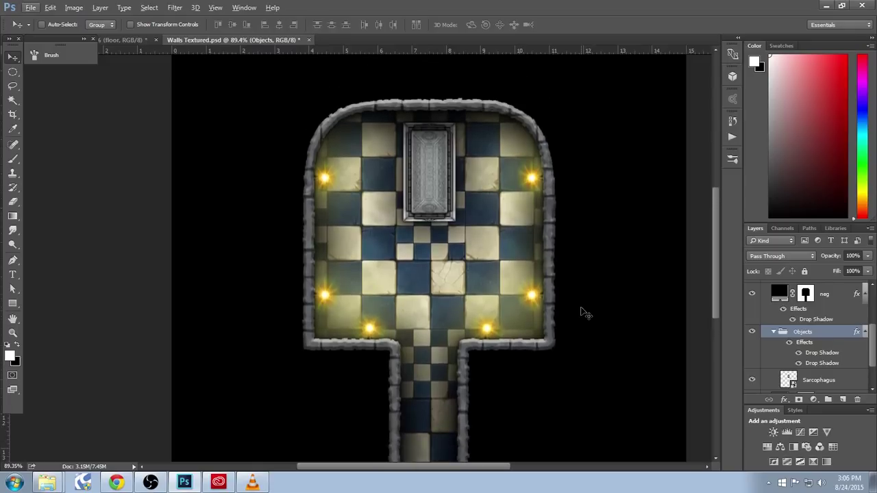